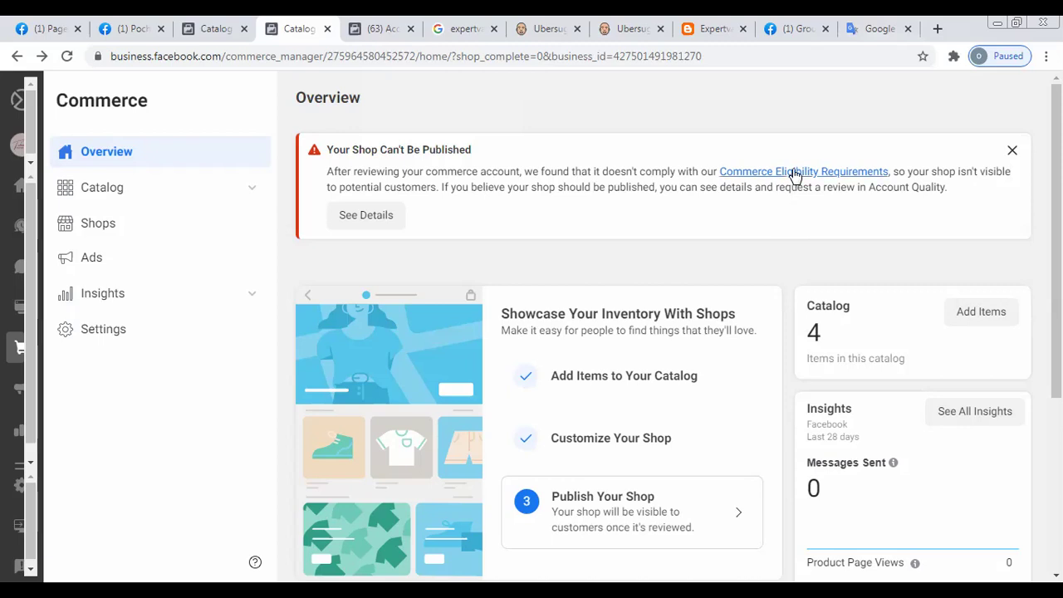
Open the Commerce Eligibility Requirements in a separate tab and view the details of the shop's publishing issue in Account Quality
right_click(796, 174)
click(835, 228)
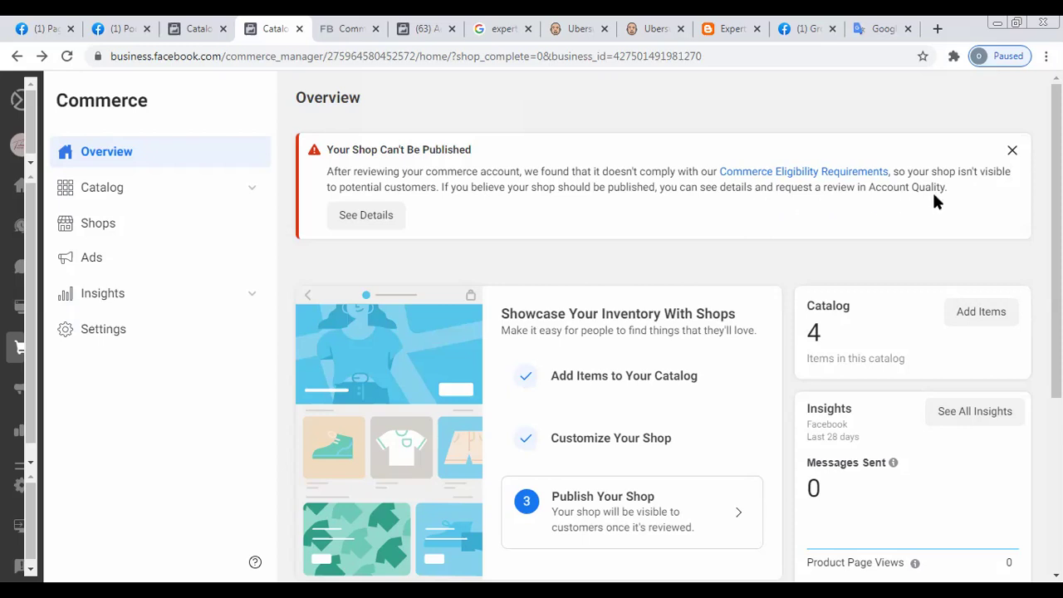
click(363, 217)
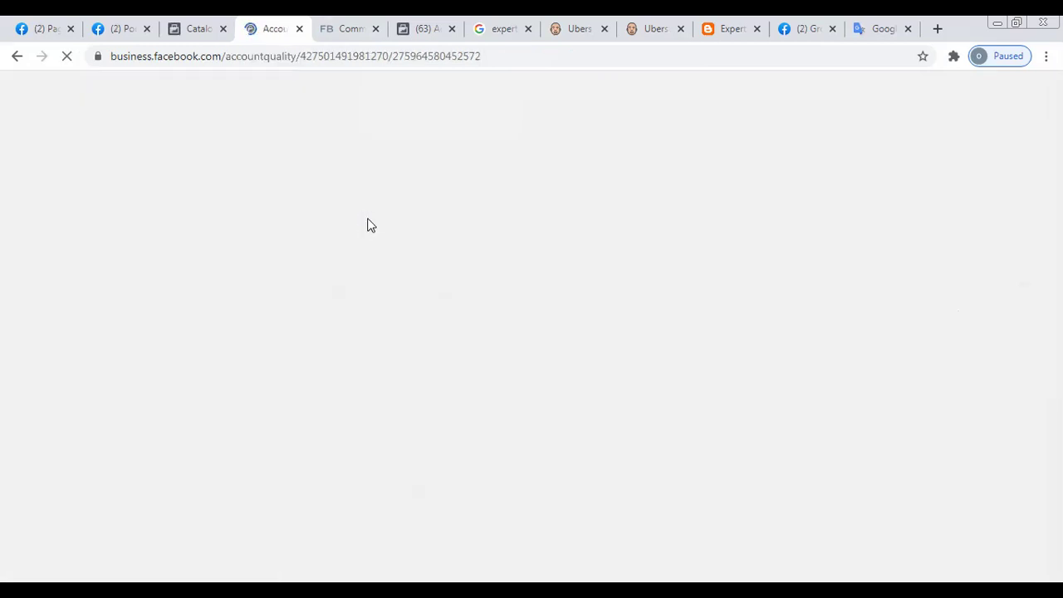
click(338, 30)
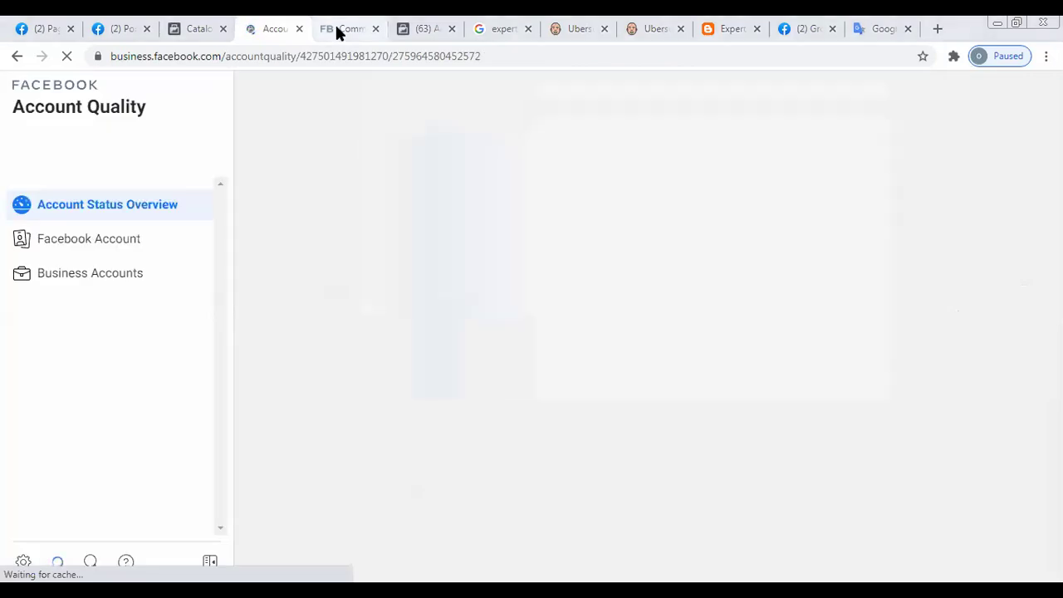
key(ctrl+shift+Tab)
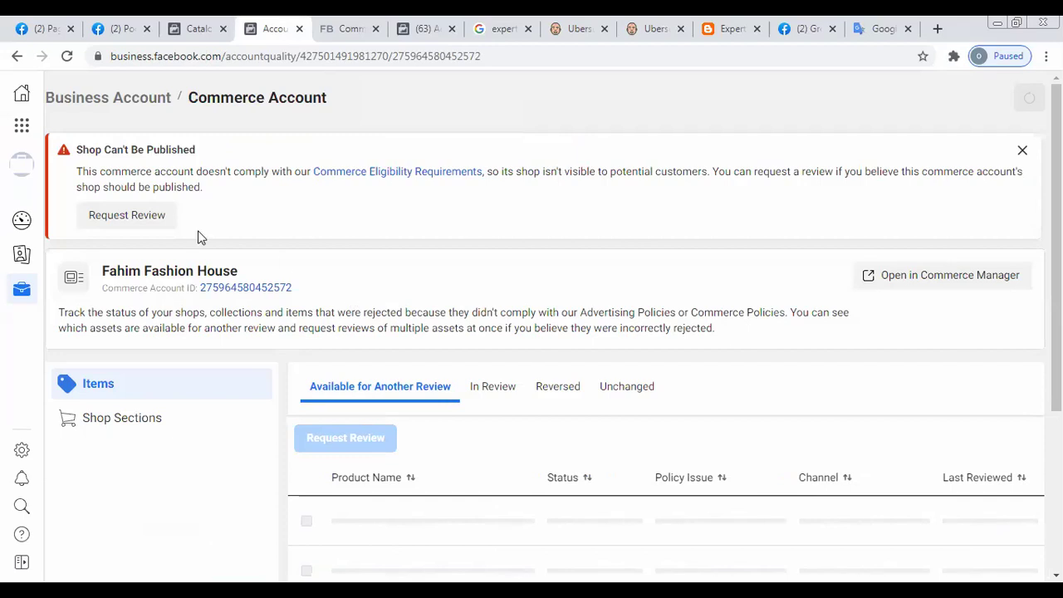
Look at the shop's review request form and the Commerce Eligibility Requirements, then close both without submitting a request
click(141, 213)
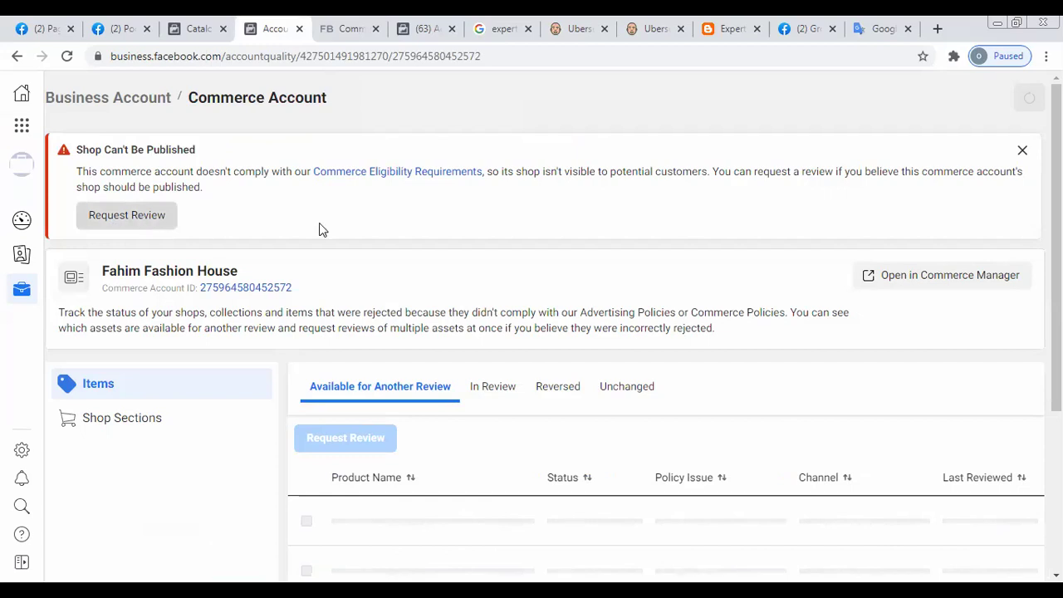
click(432, 303)
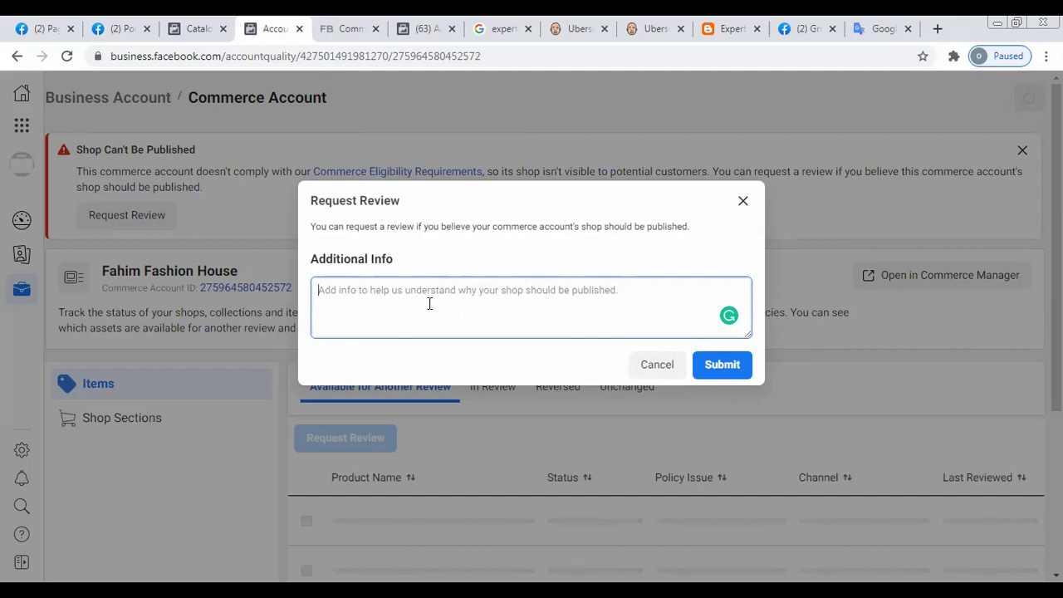
click(350, 33)
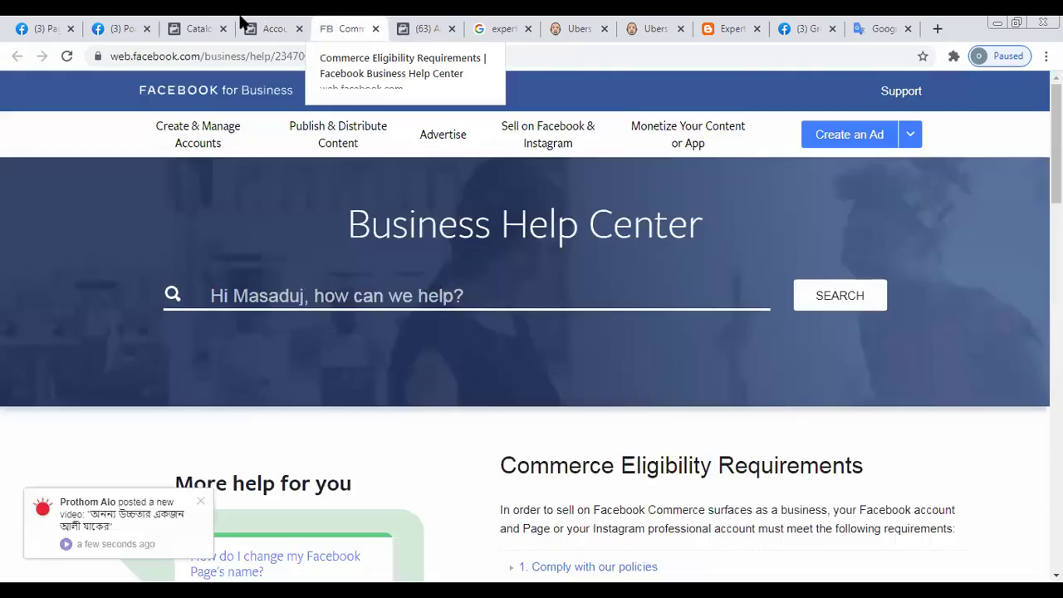
key(ctrl+w)
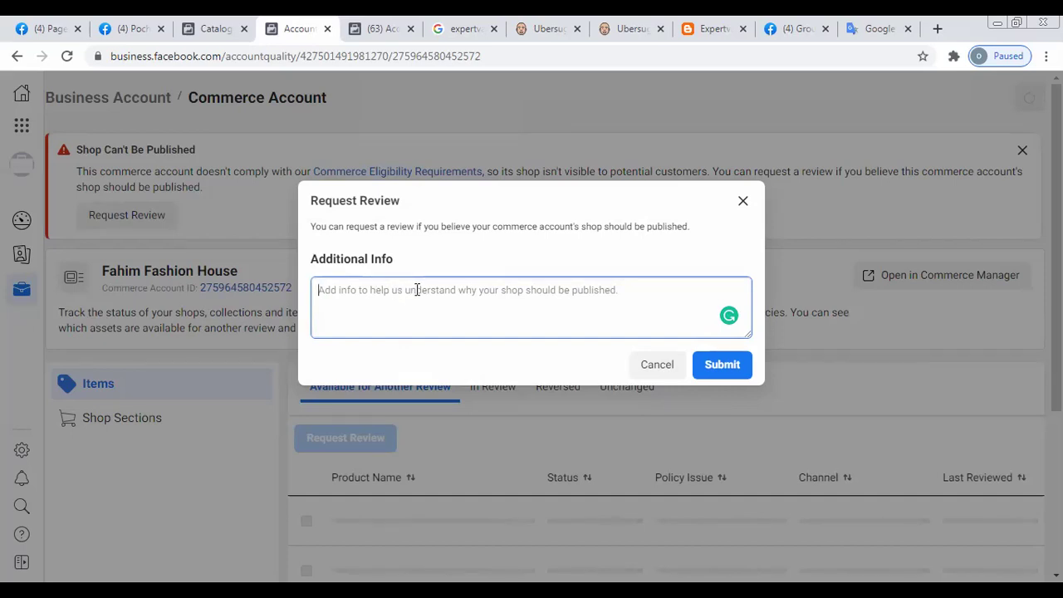
click(653, 368)
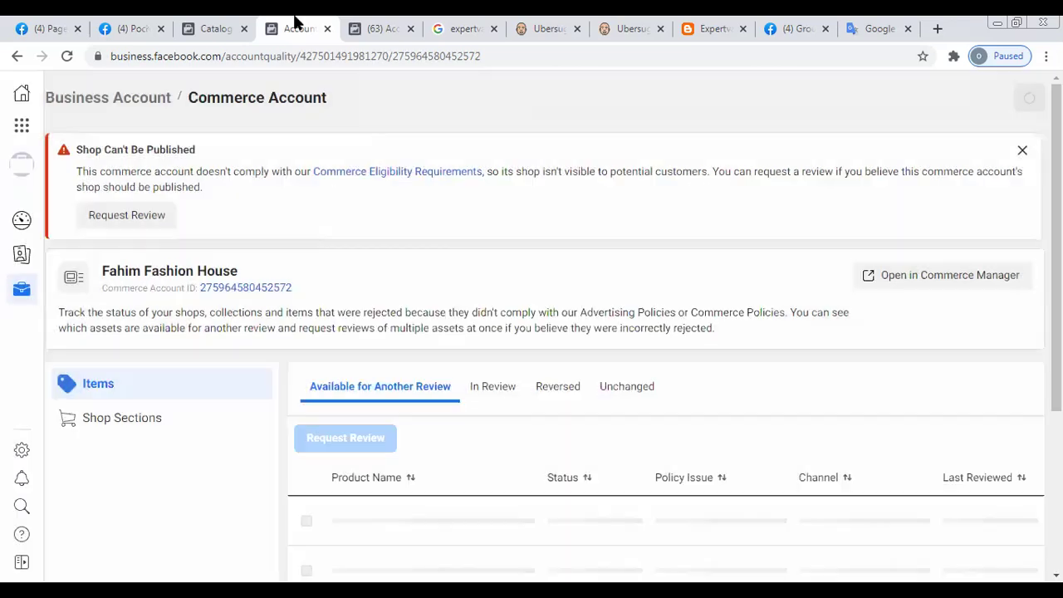
Look at the catalog's items and browse the Google search results for expertva7
click(241, 23)
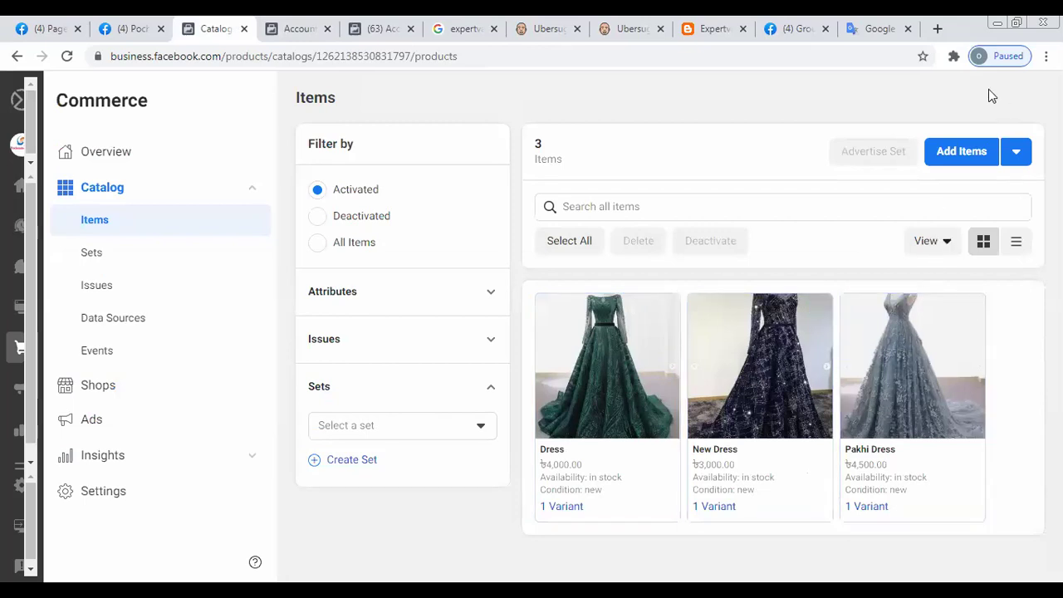
click(386, 25)
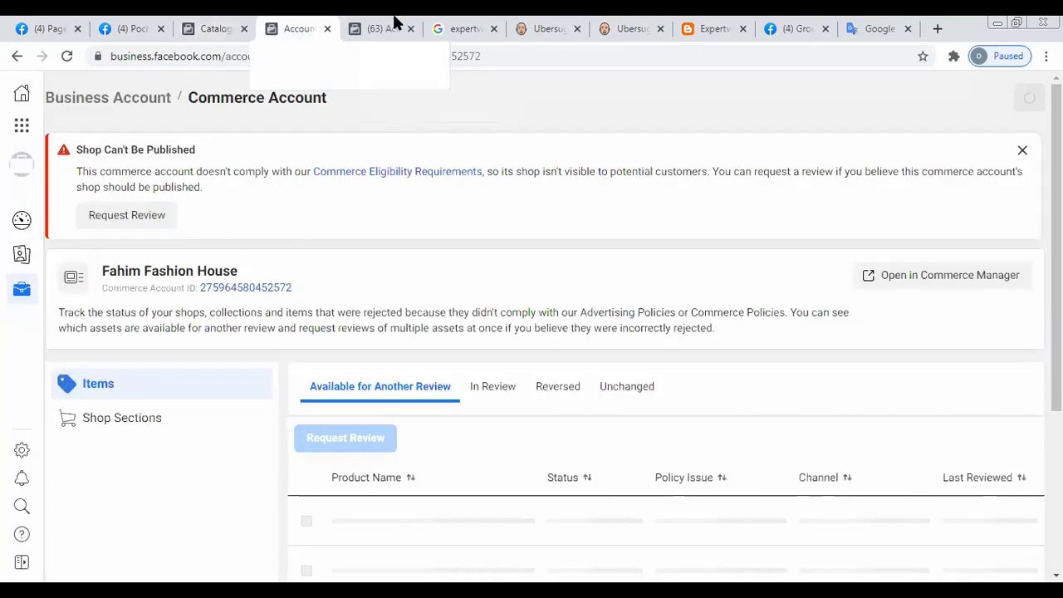
click(492, 26)
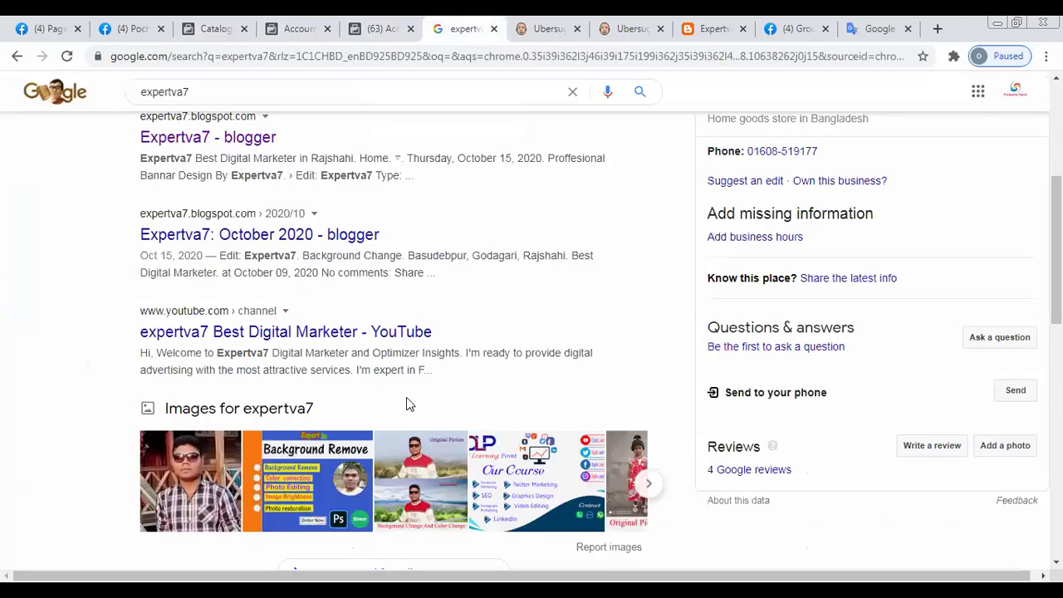
scroll(408, 400, down, 5)
scroll(408, 366, down, 1)
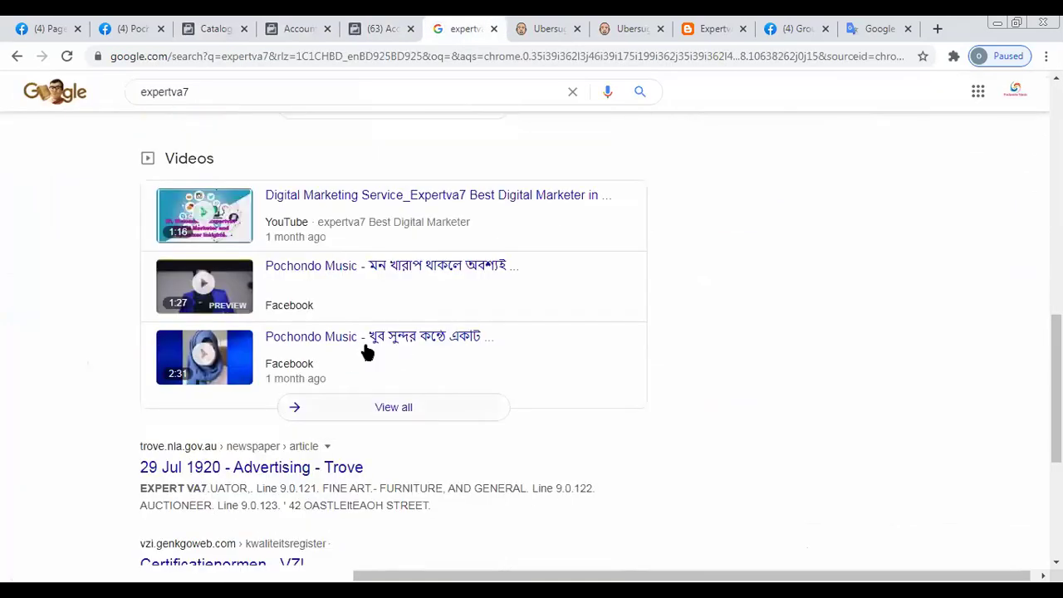
scroll(103, 419, down, 3)
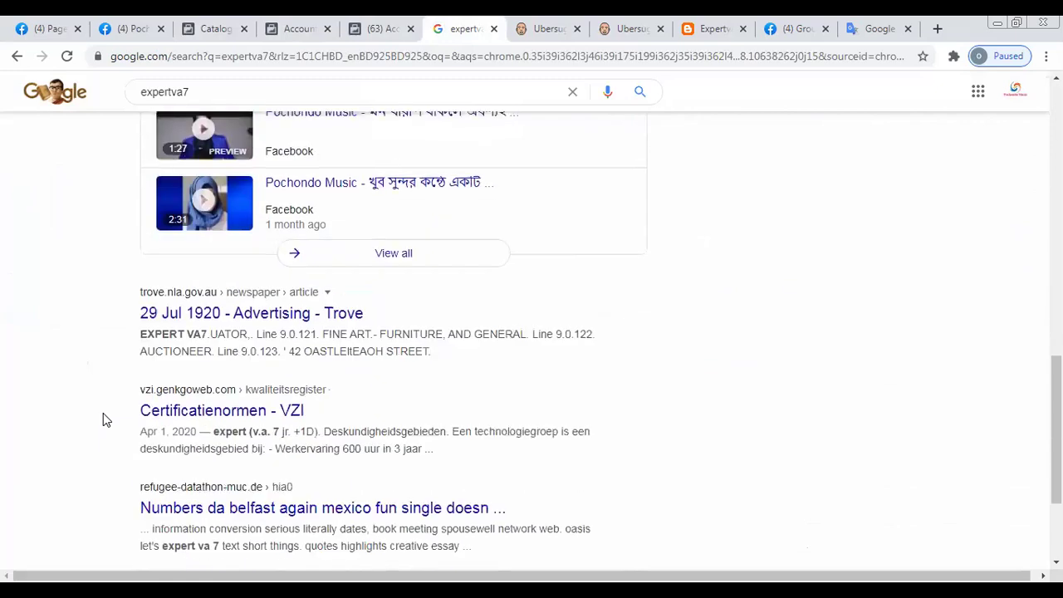
scroll(106, 417, up, 1)
scroll(111, 415, up, 6)
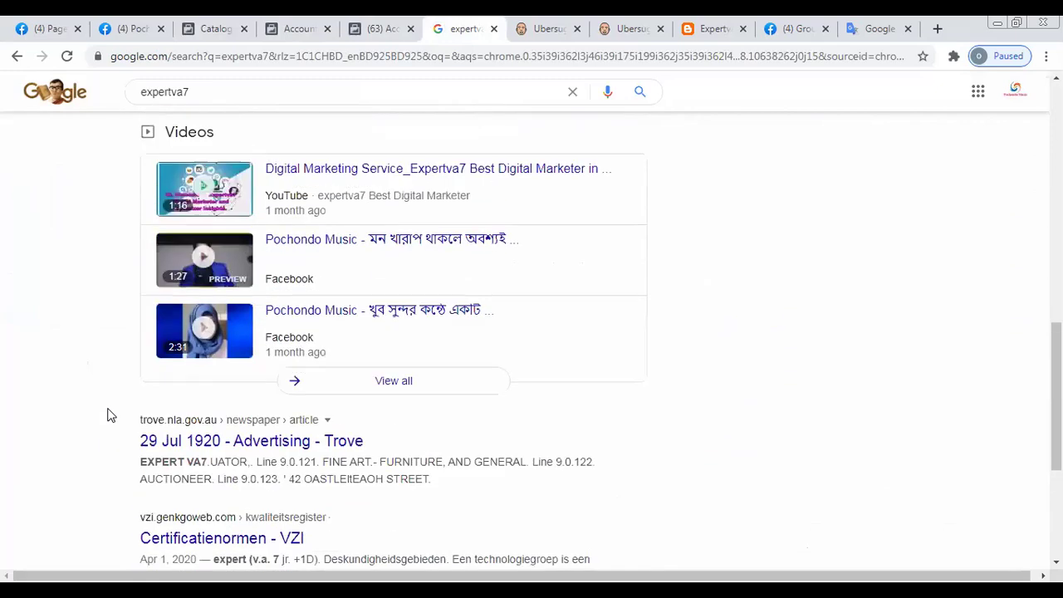
scroll(109, 415, up, 5)
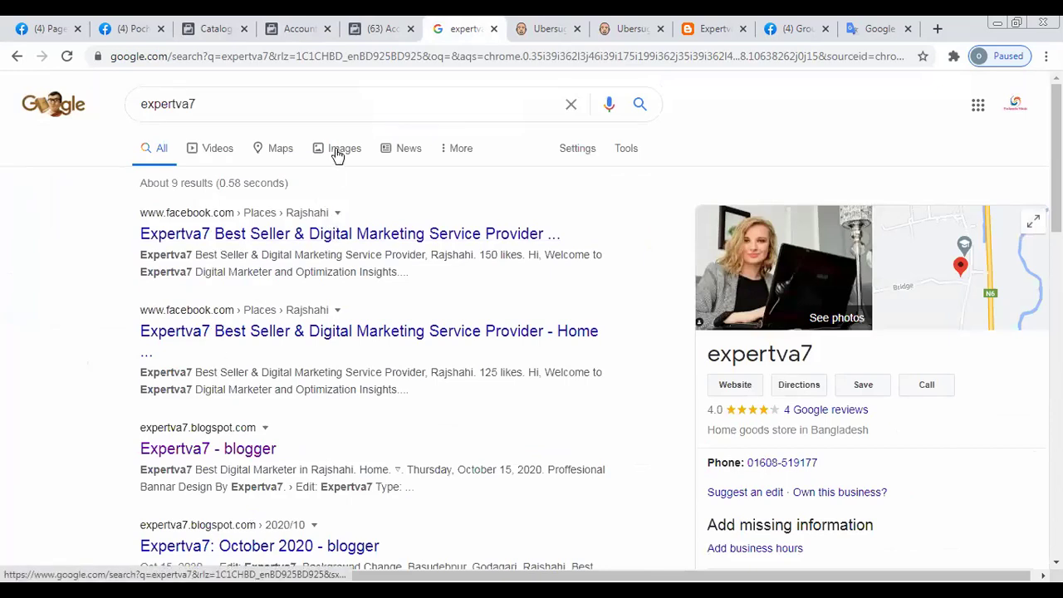
Look over the Ubersuggest keyword overview for digitallearningpoint and close both Ubersuggest tabs
click(557, 25)
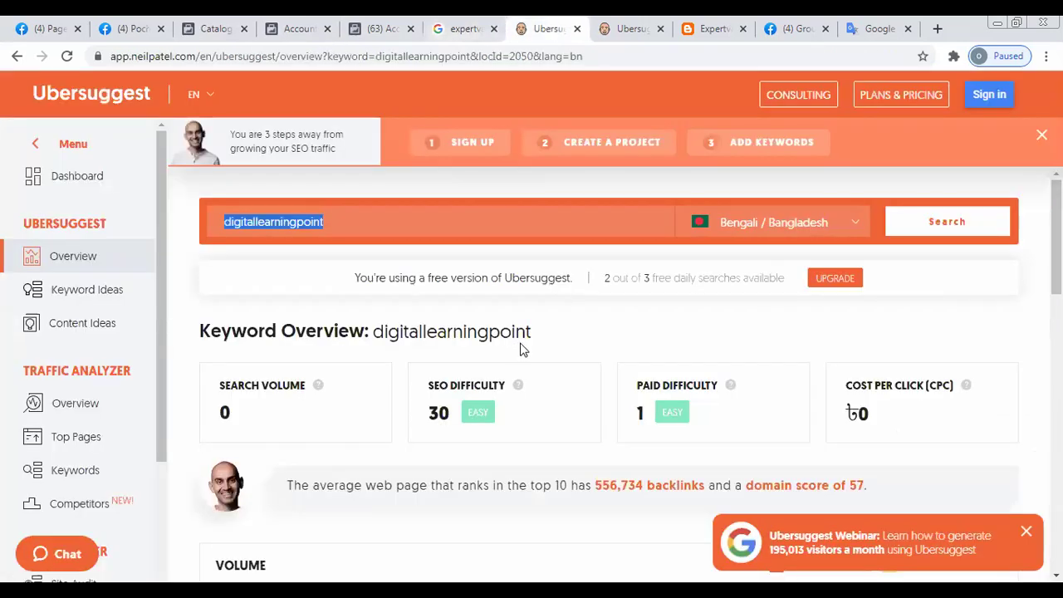
scroll(529, 343, down, 7)
scroll(529, 343, up, 6)
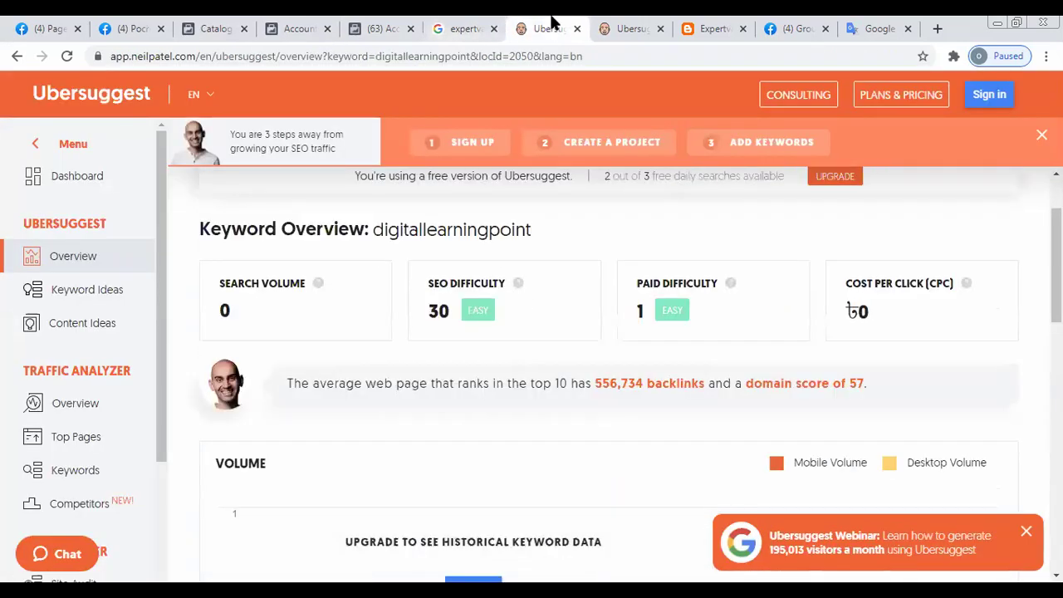
click(577, 29)
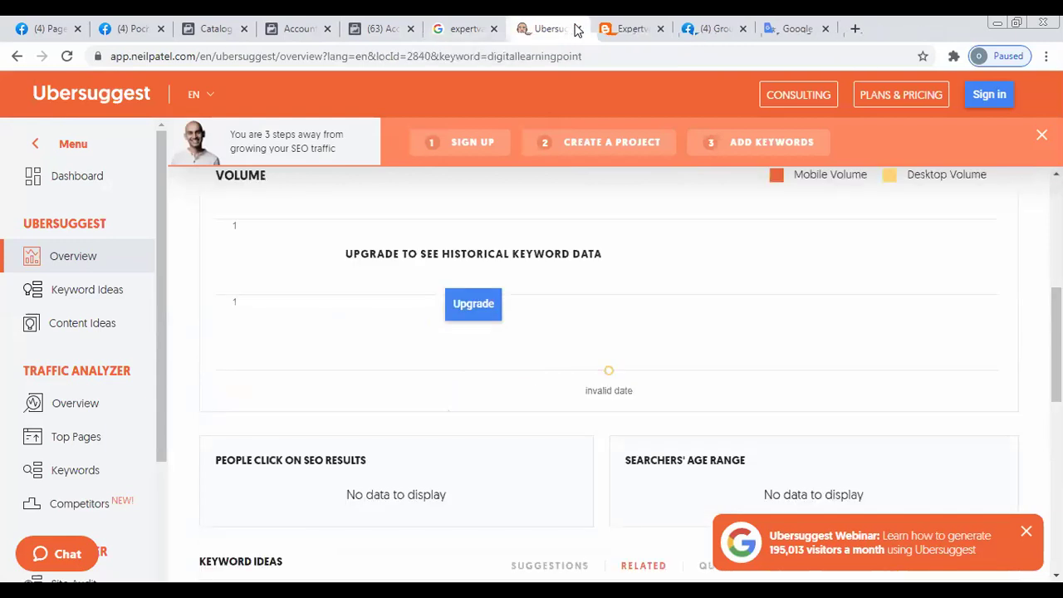
click(577, 29)
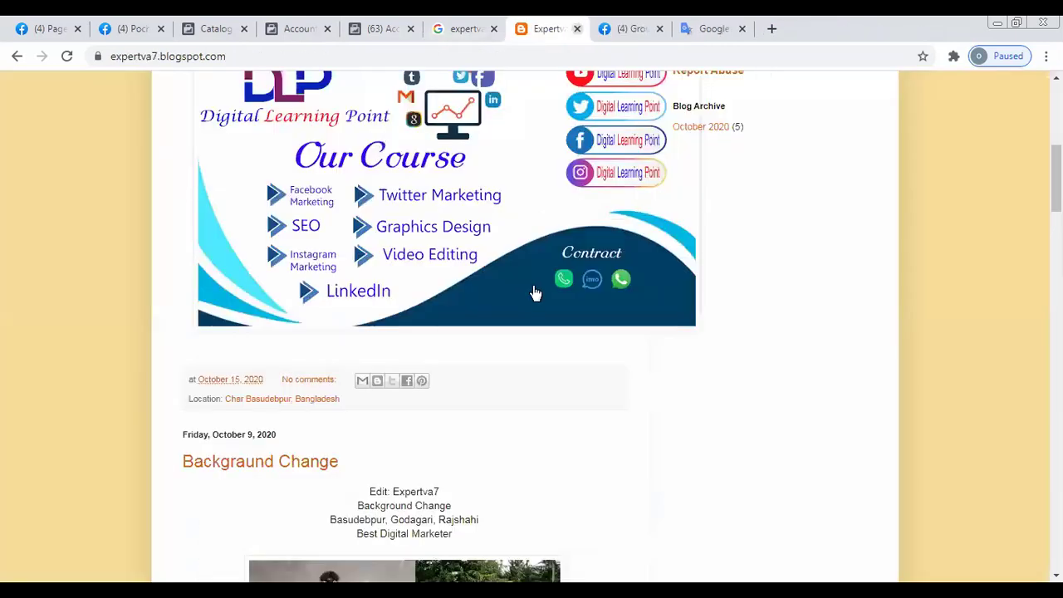
Glance through the Expertva7 blog and close the blog and Facebook Groups tabs
scroll(532, 286, up, 2)
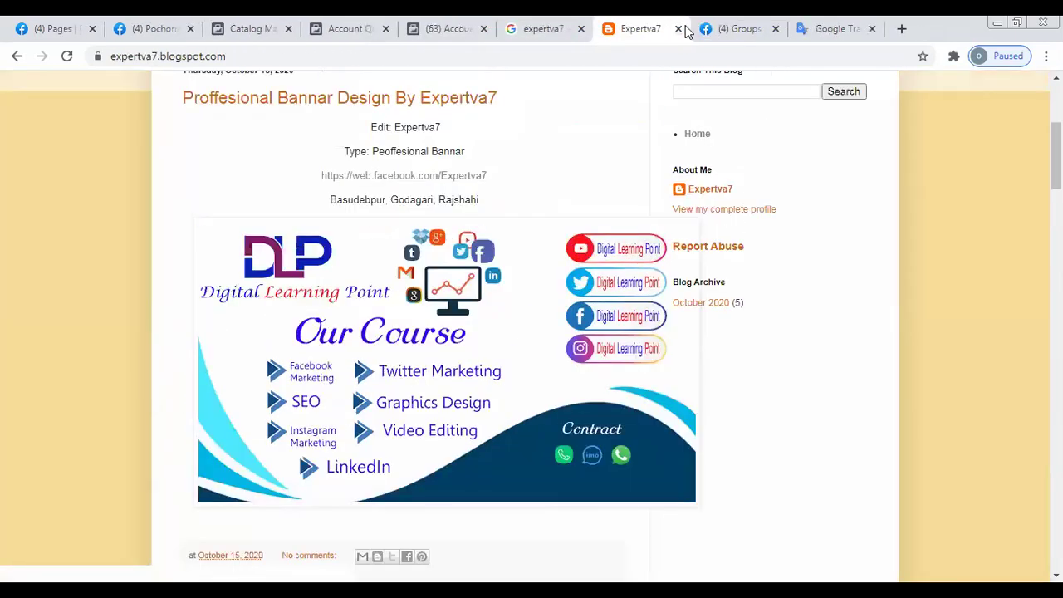
scroll(650, 261, up, 3)
key(ctrl+w)
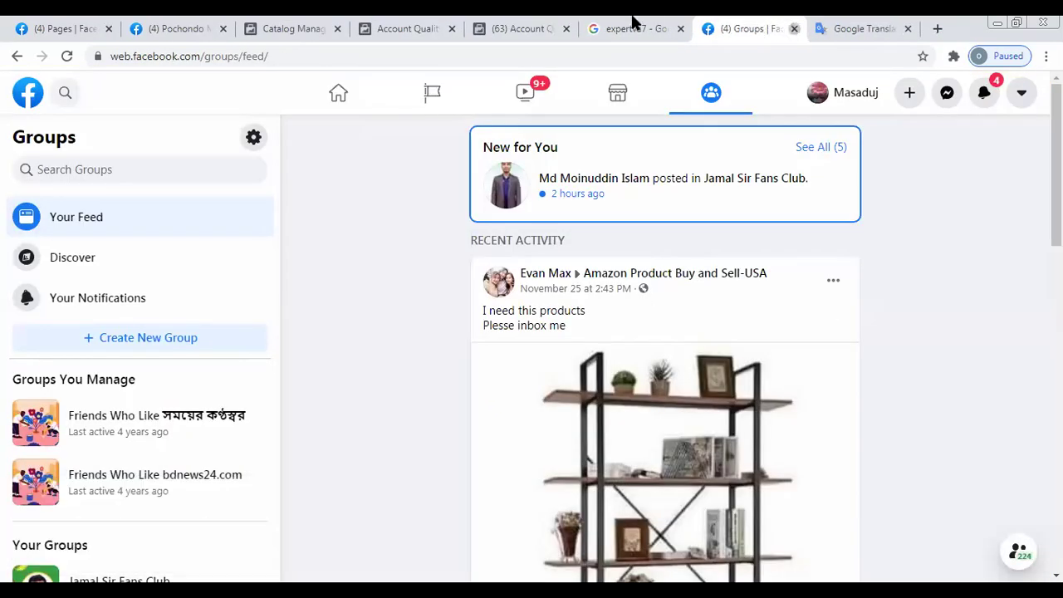
key(ctrl+Tab)
key(ctrl+shift+Tab)
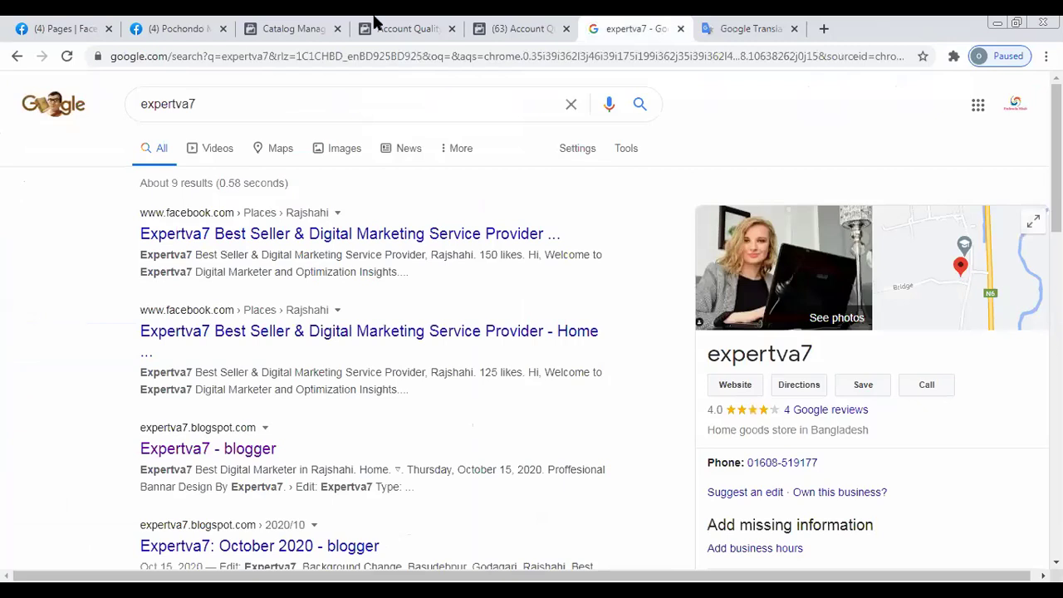
Switch to the Pochondo Music page and open the post photo suggested for tagging products
key(ctrl+shift+Tab)
key(ctrl+shift+Tab)
click(186, 25)
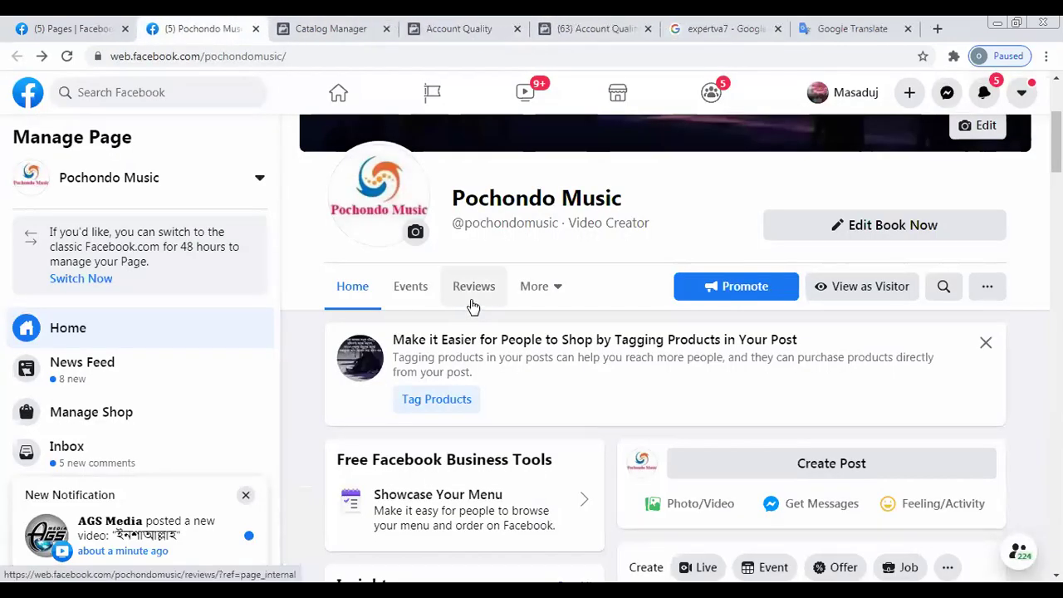
click(425, 402)
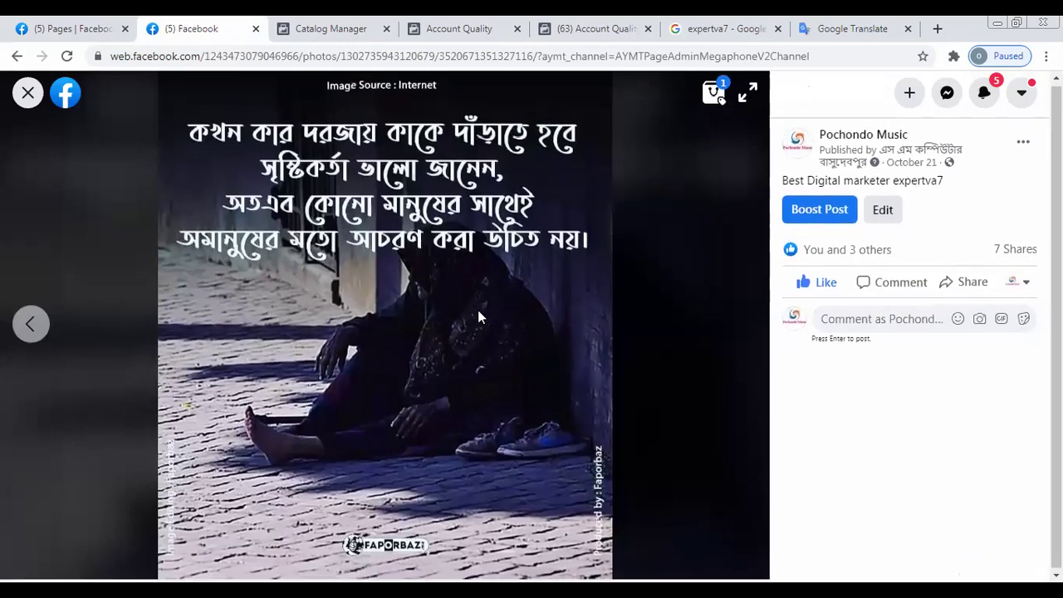
right_click(466, 280)
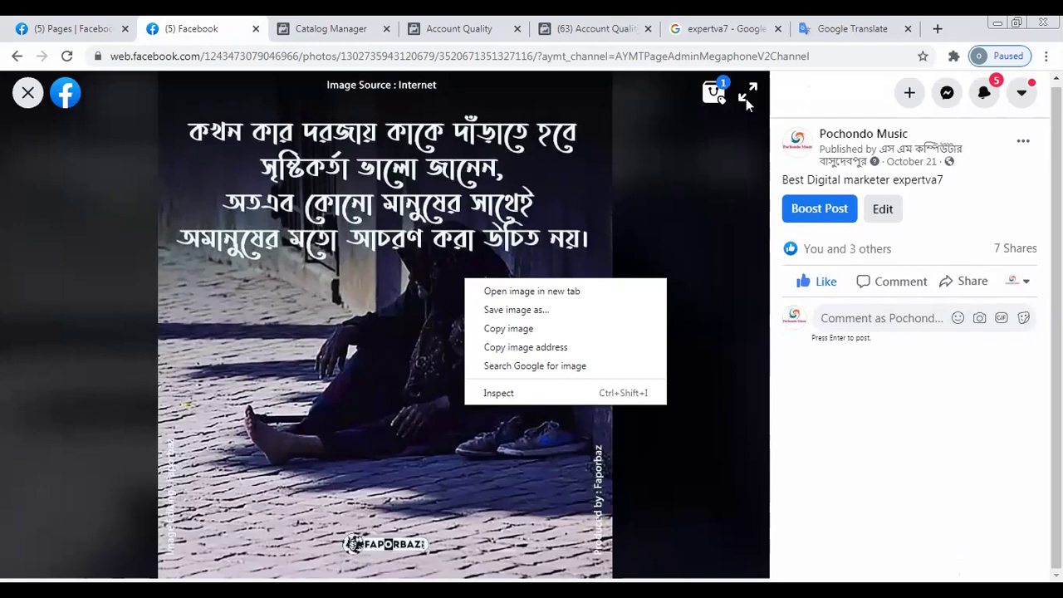
click(678, 187)
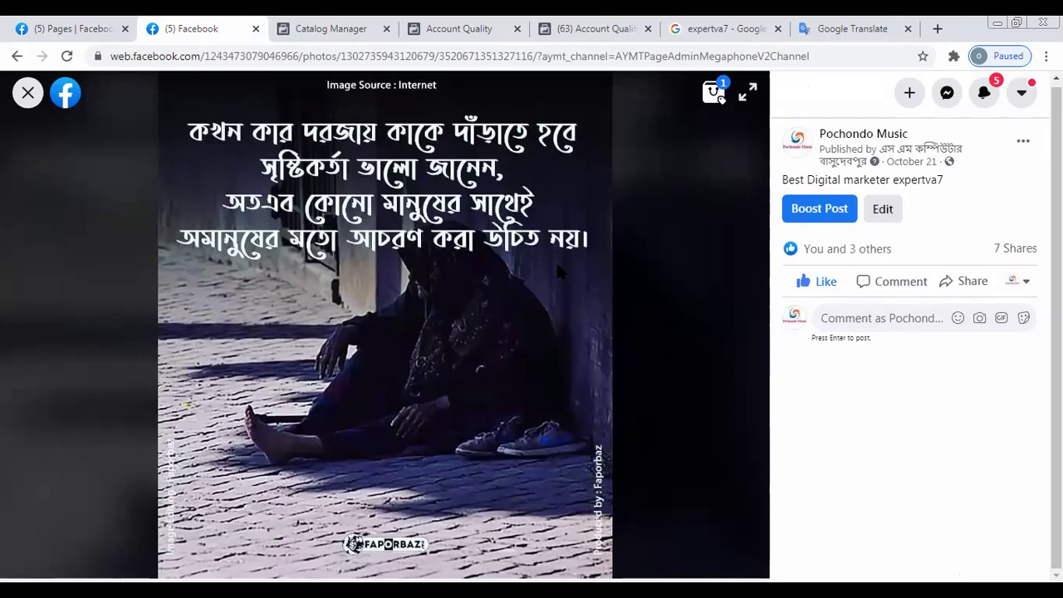
Reopen the suggested photo in full screen, check its reactions and post options, and return to the Pochondo Music page
key(alt+Left)
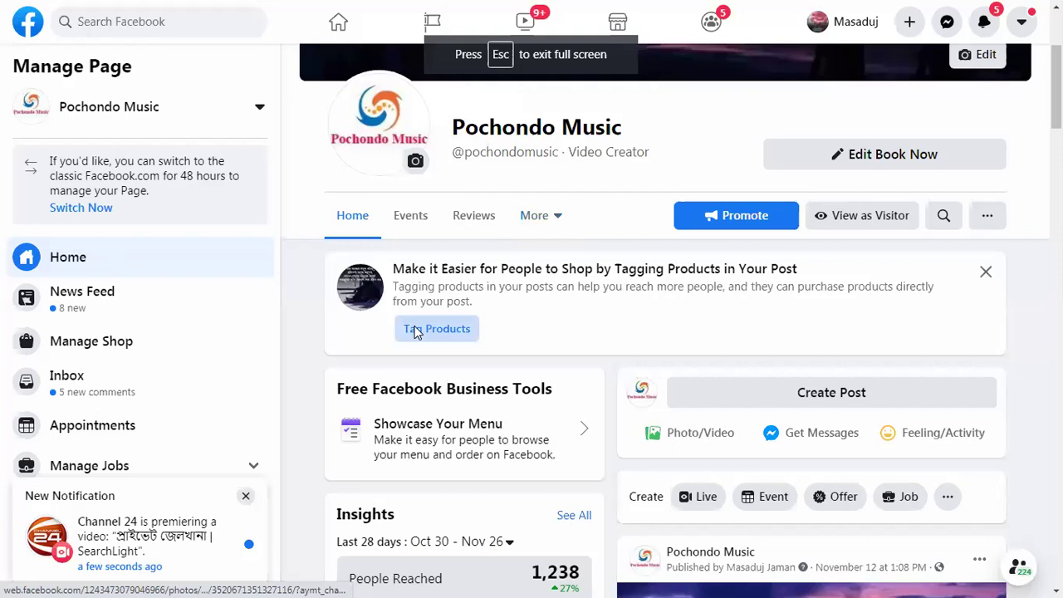
click(360, 297)
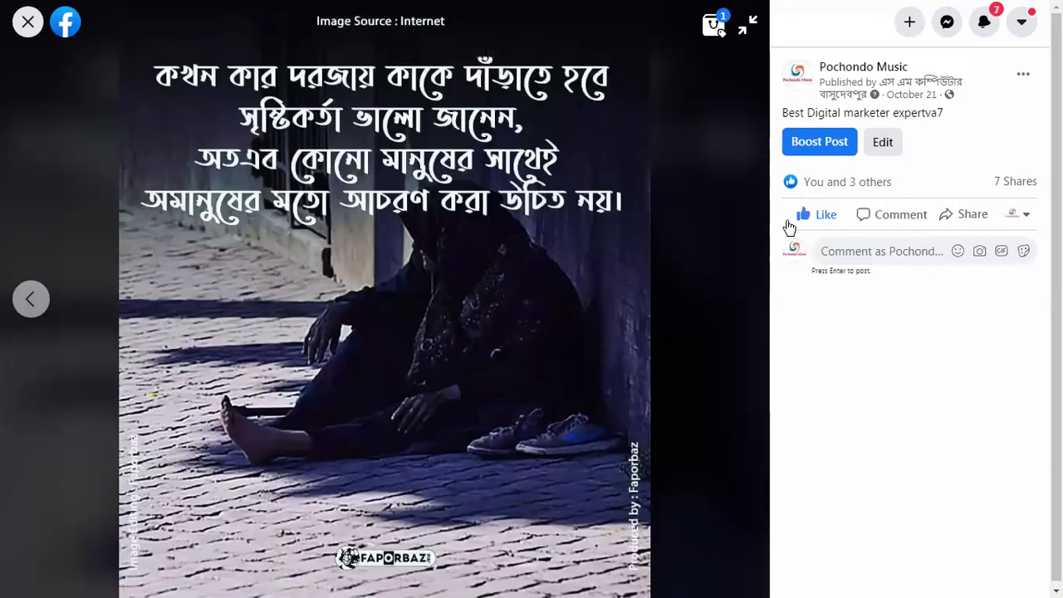
mouse_move(850, 190)
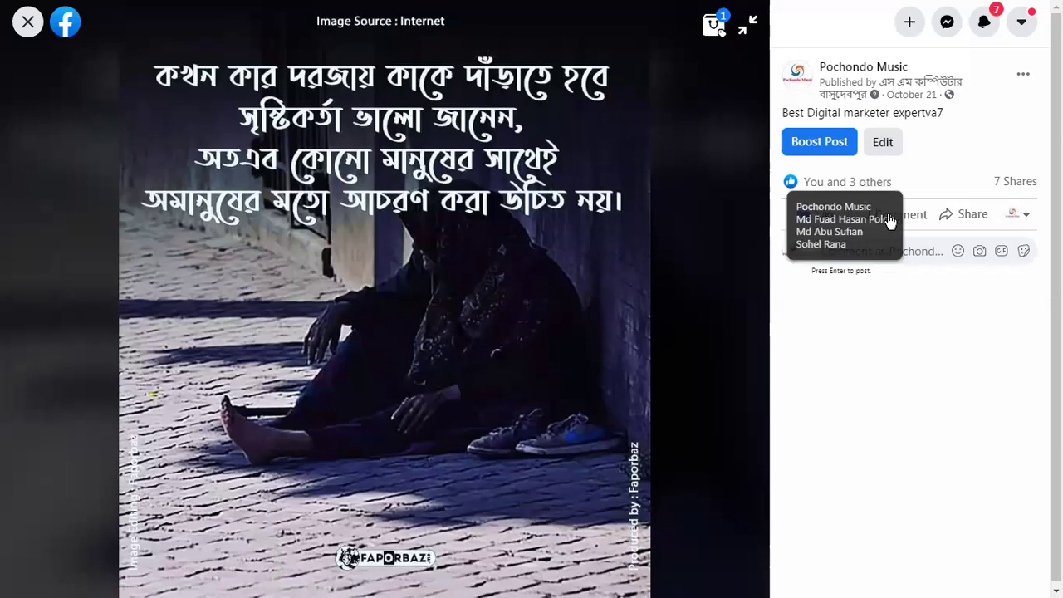
click(1023, 74)
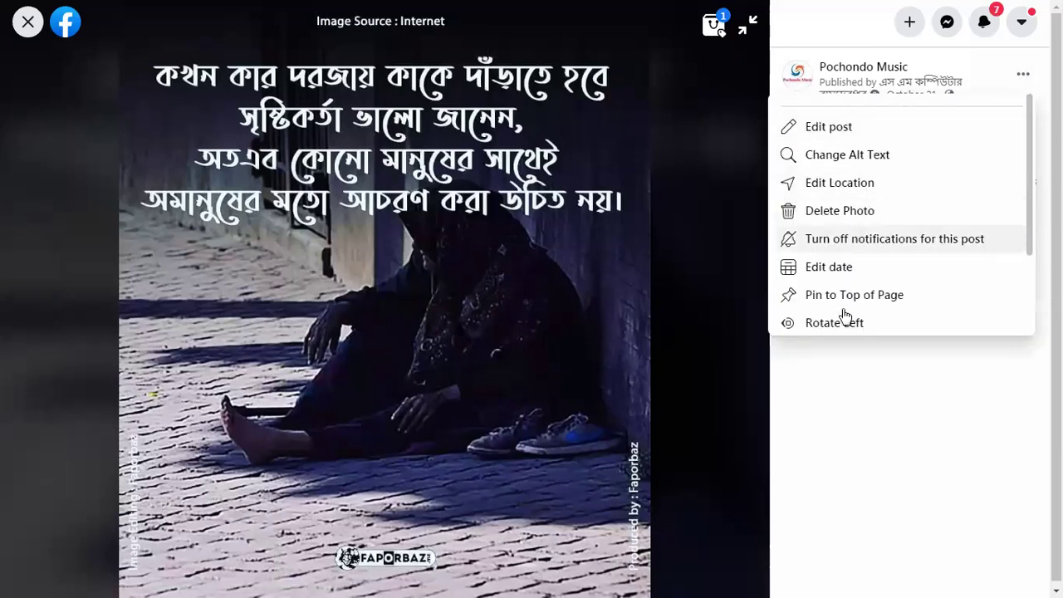
click(539, 222)
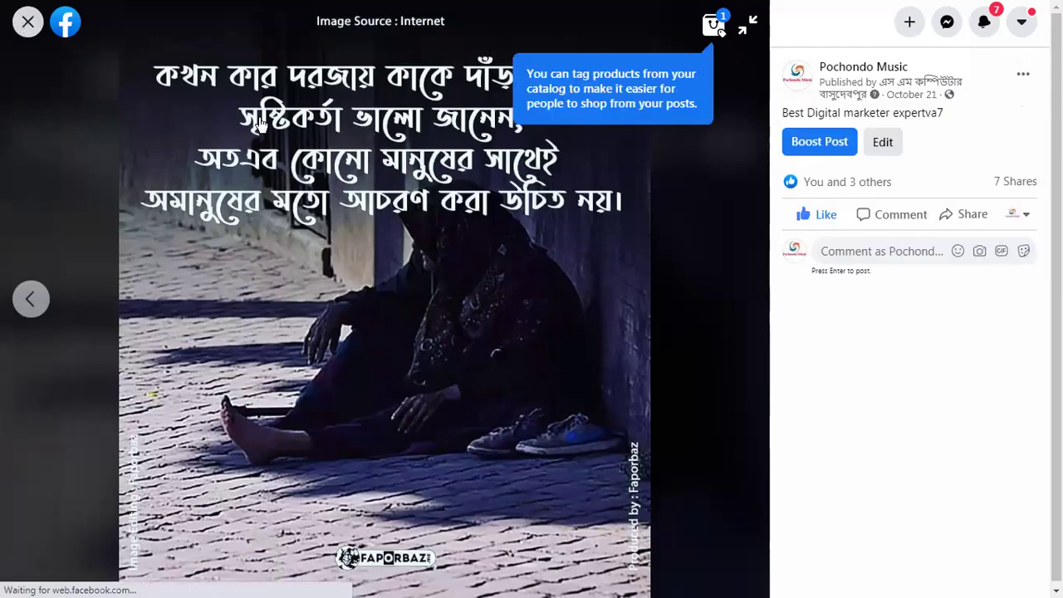
key(Escape)
Review the Insights and page setup sections on the Pochondo Music page's home
scroll(441, 352, down, 1)
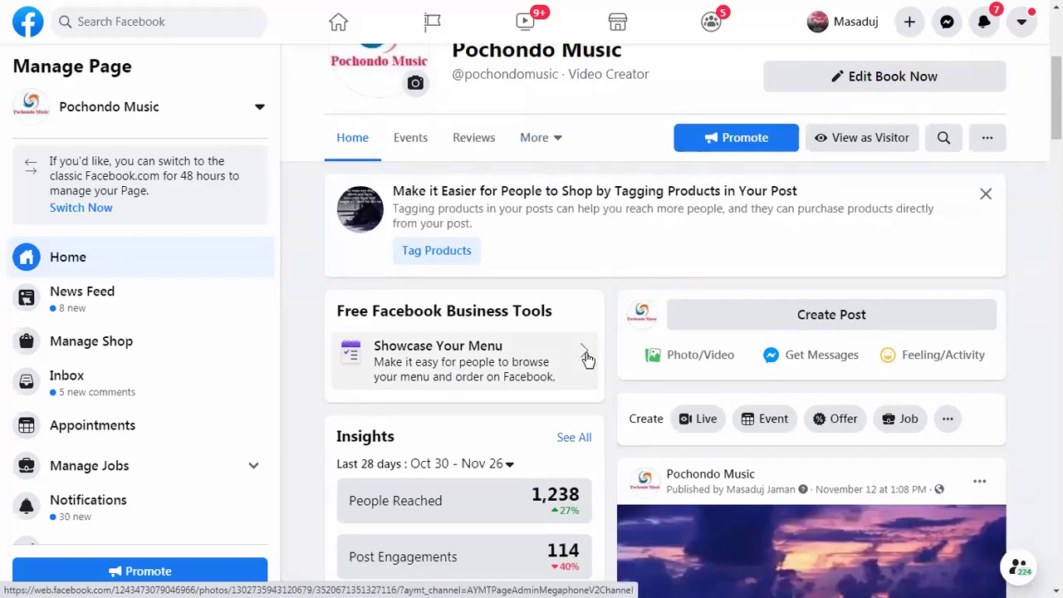
scroll(587, 357, down, 2)
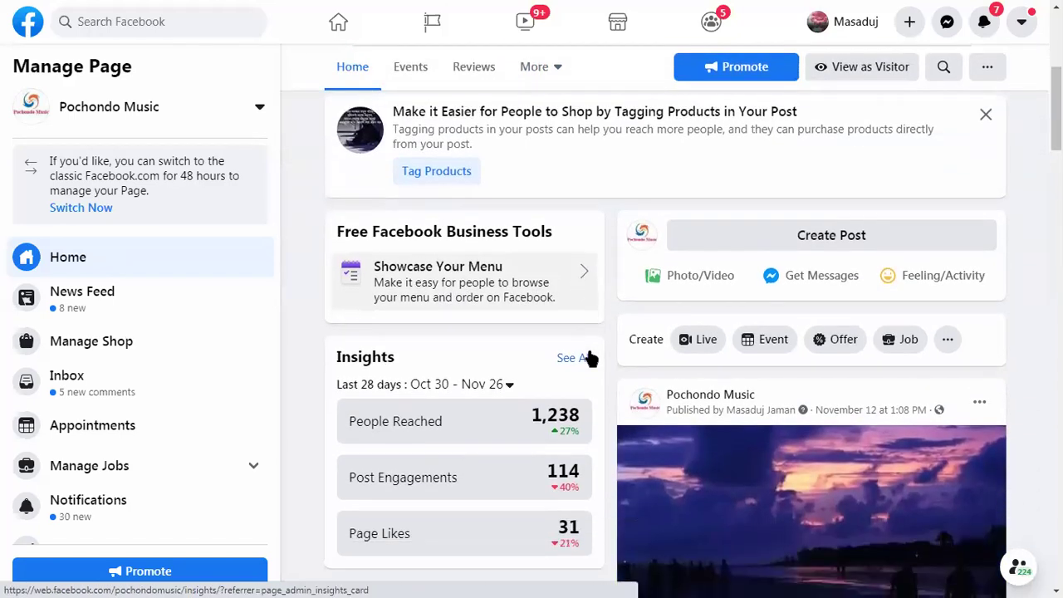
scroll(588, 354, down, 1)
scroll(589, 348, down, 1)
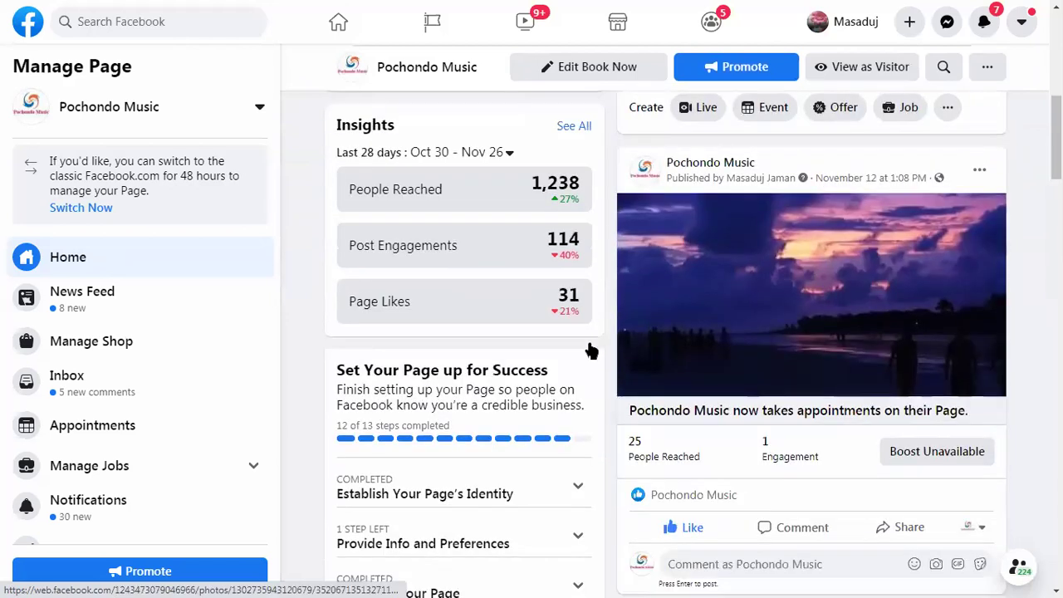
scroll(484, 155, up, 8)
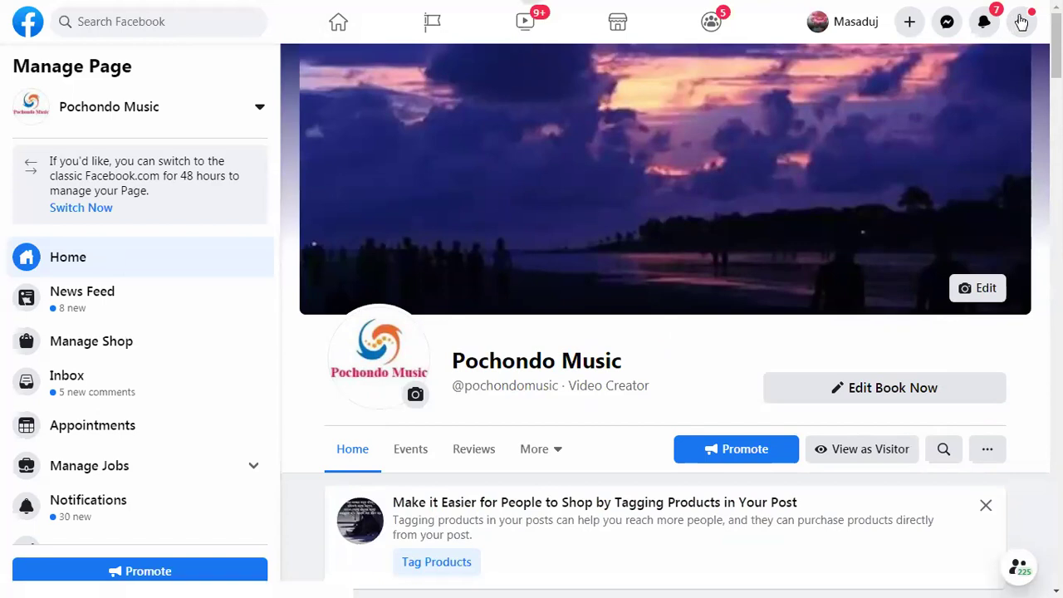
scroll(1055, 50, down, 2)
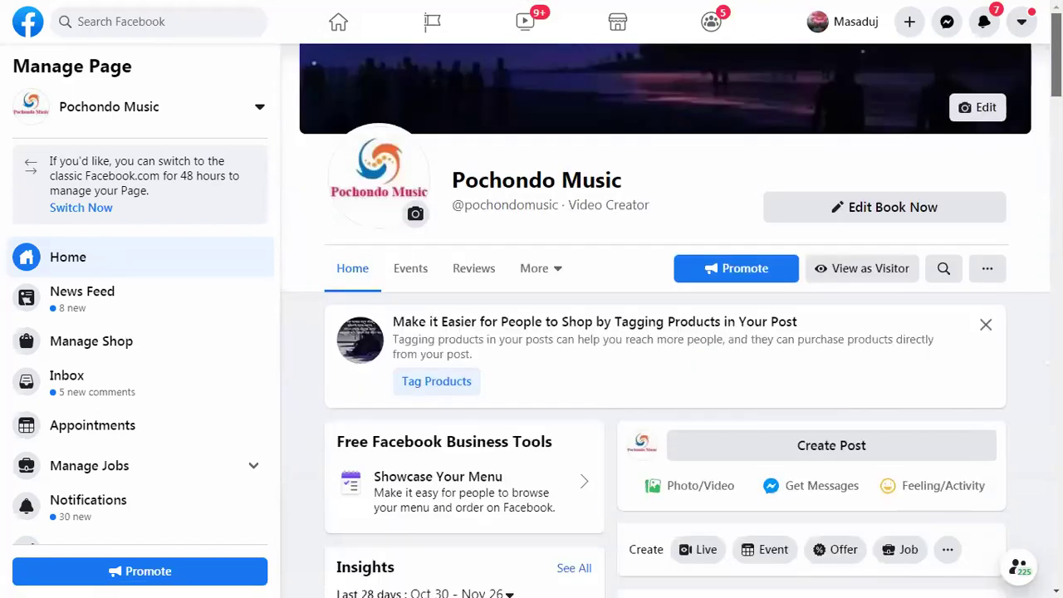
scroll(665, 316, up, 2)
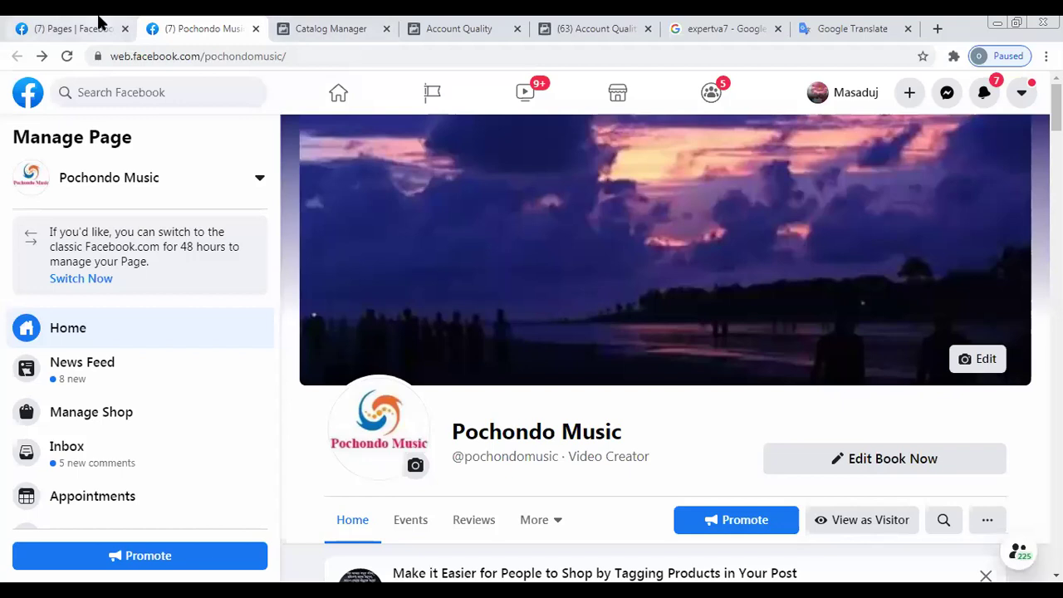
Switch to the managed Pages overview, check the notifications and account menu, and open the Page invites
click(99, 25)
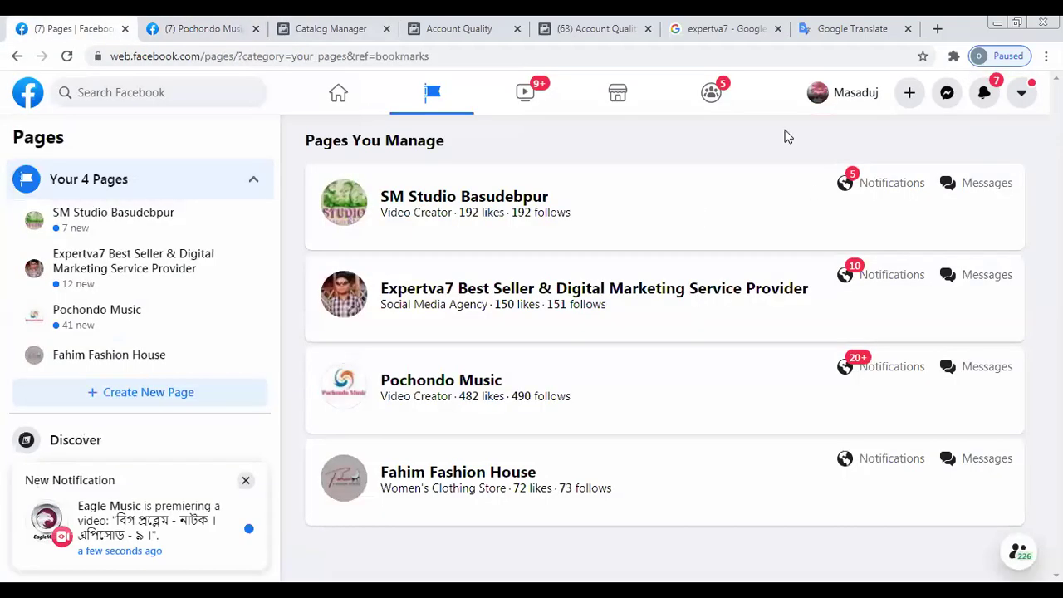
click(986, 95)
click(1022, 93)
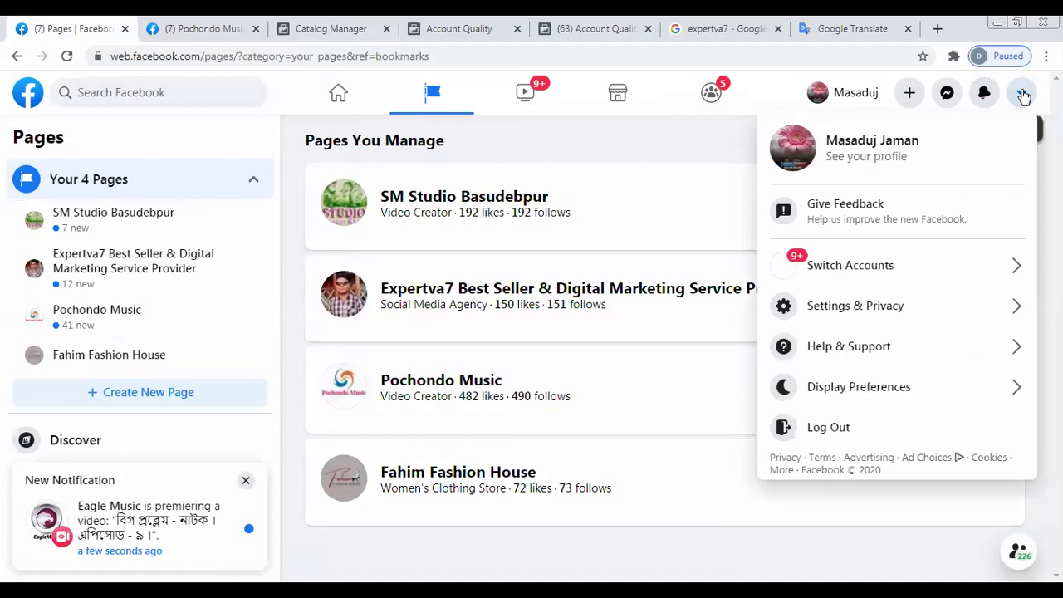
click(1022, 93)
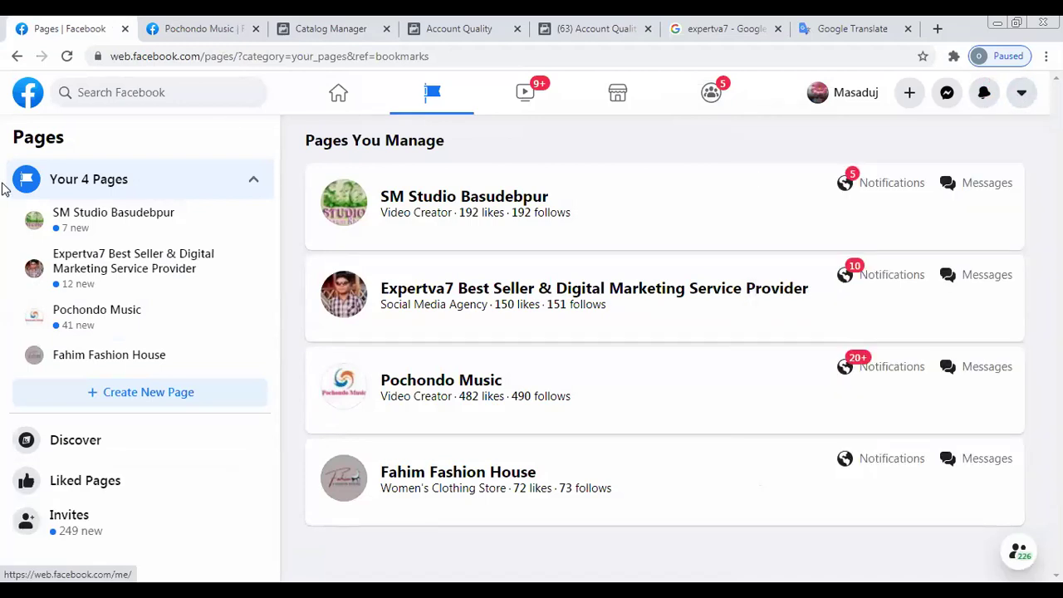
click(253, 179)
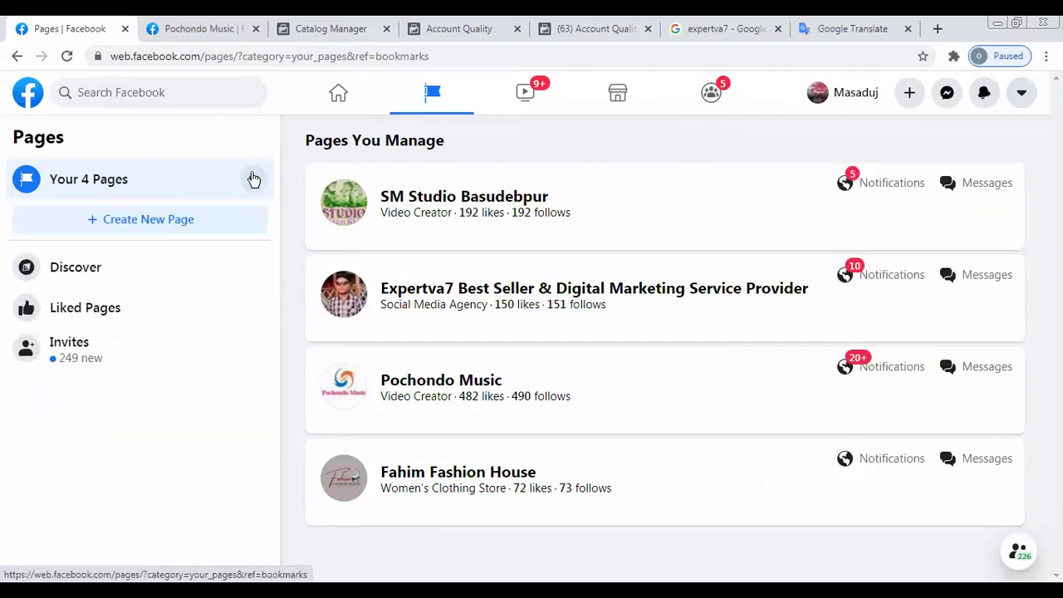
click(83, 357)
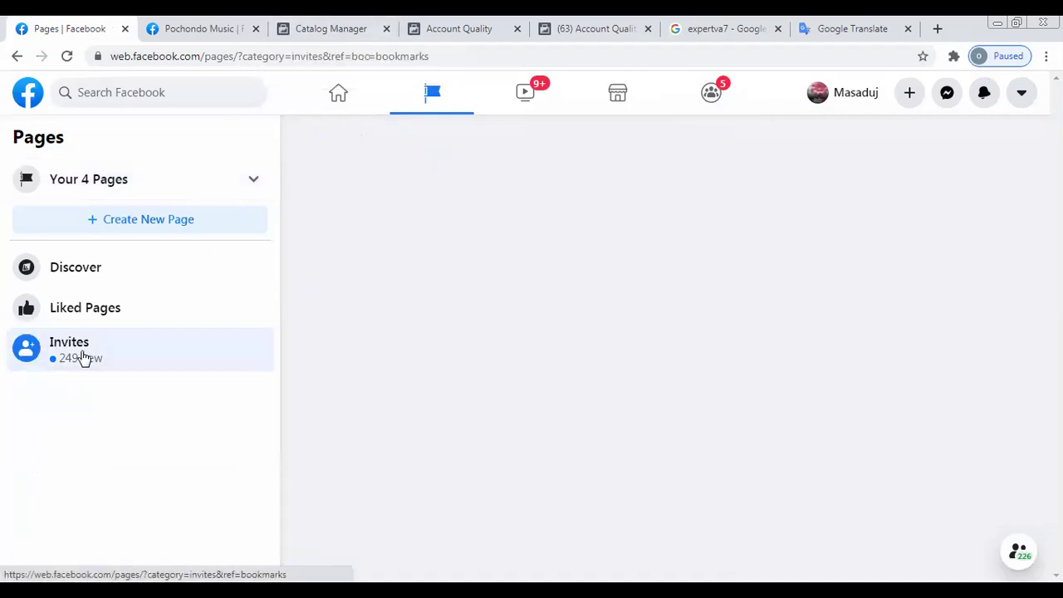
Return to the Pochondo Music page and look over its home content and the list of additional page sections
click(221, 18)
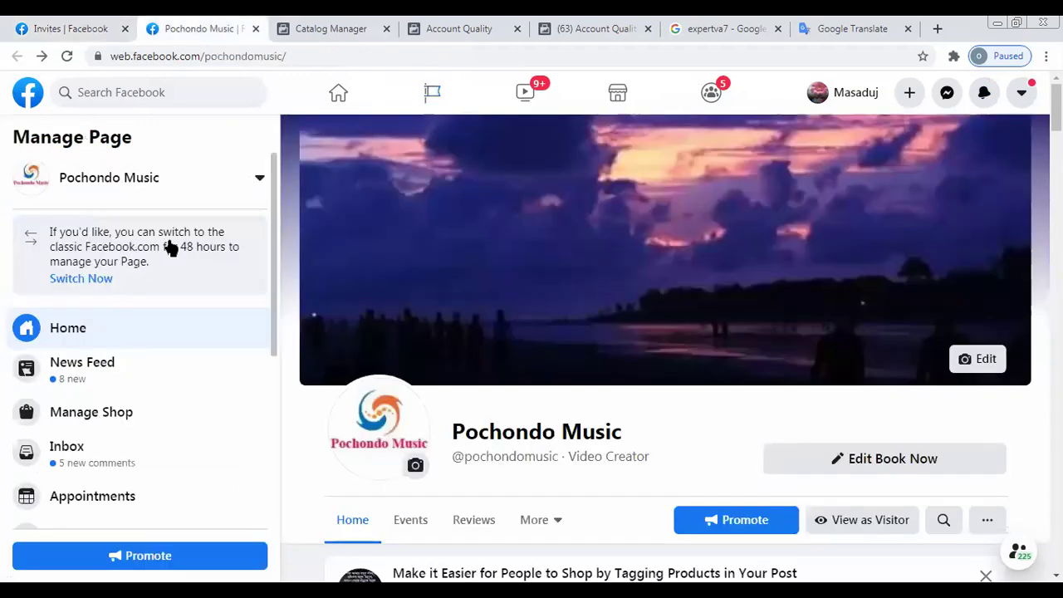
scroll(171, 249, down, 3)
scroll(579, 407, down, 2)
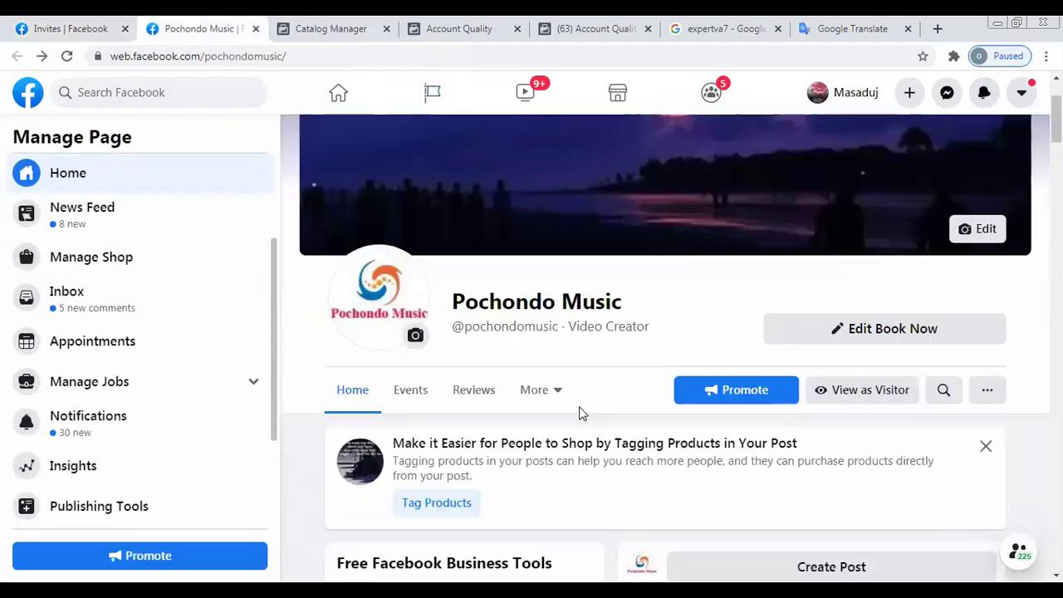
scroll(569, 213, down, 3)
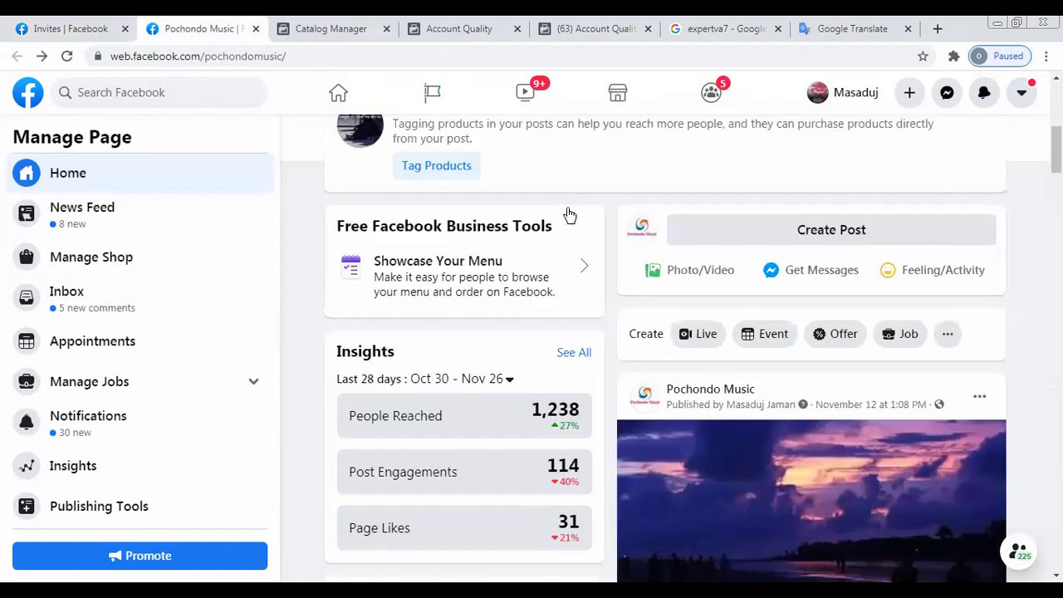
scroll(569, 214, up, 2)
click(569, 212)
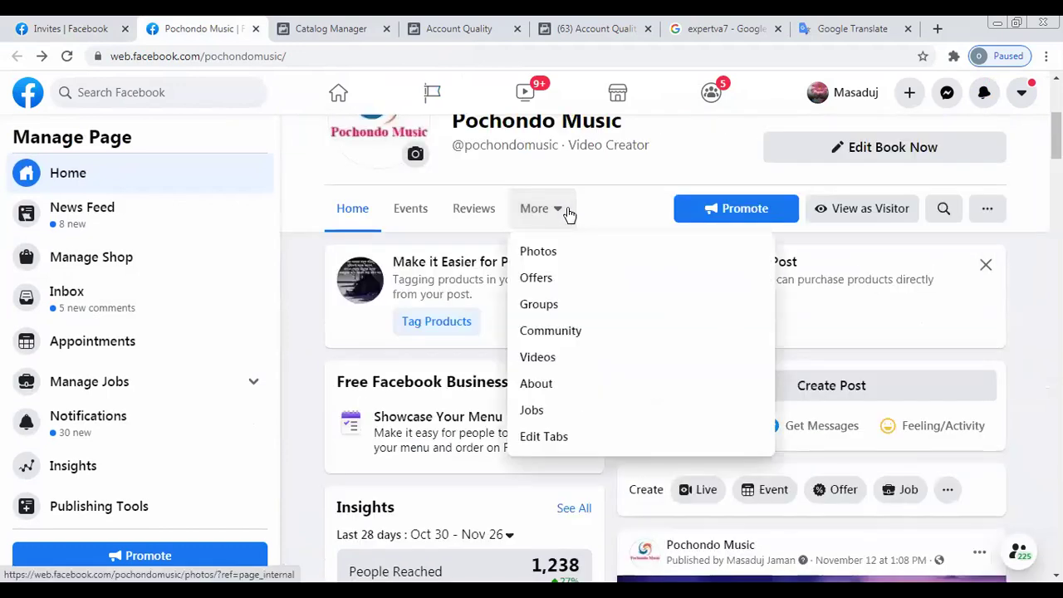
click(603, 208)
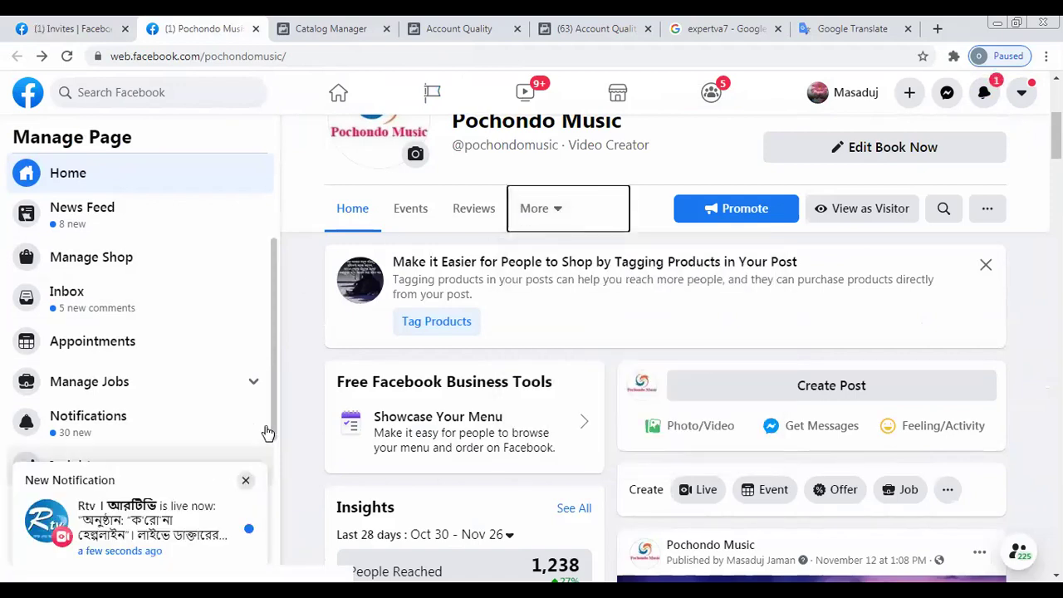
View the Page's job and shop management sections, and switch to the Catalog Manager items, highlighting the business.facebook.com address
click(257, 392)
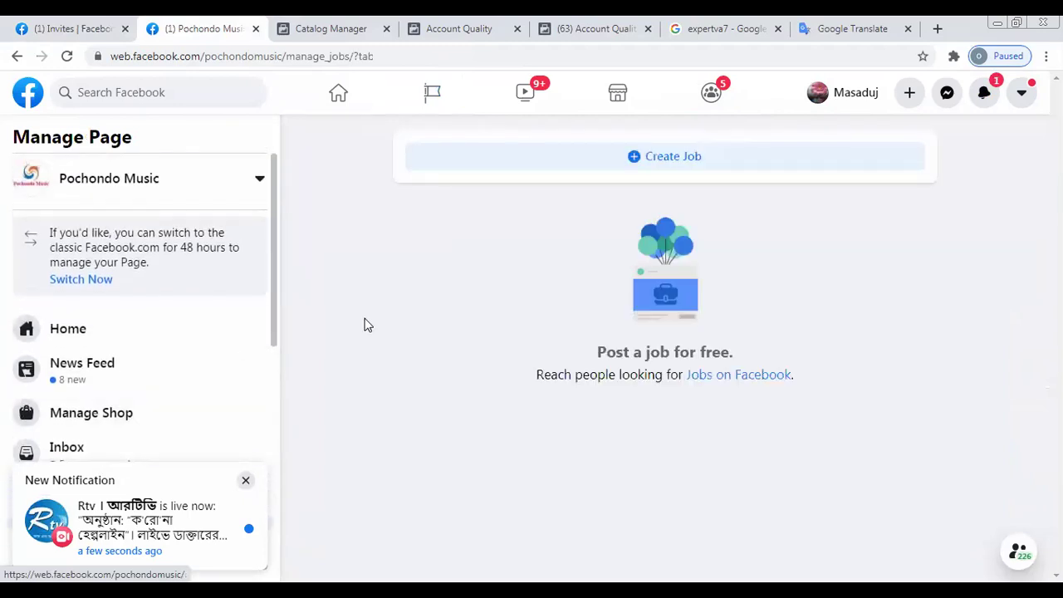
click(103, 425)
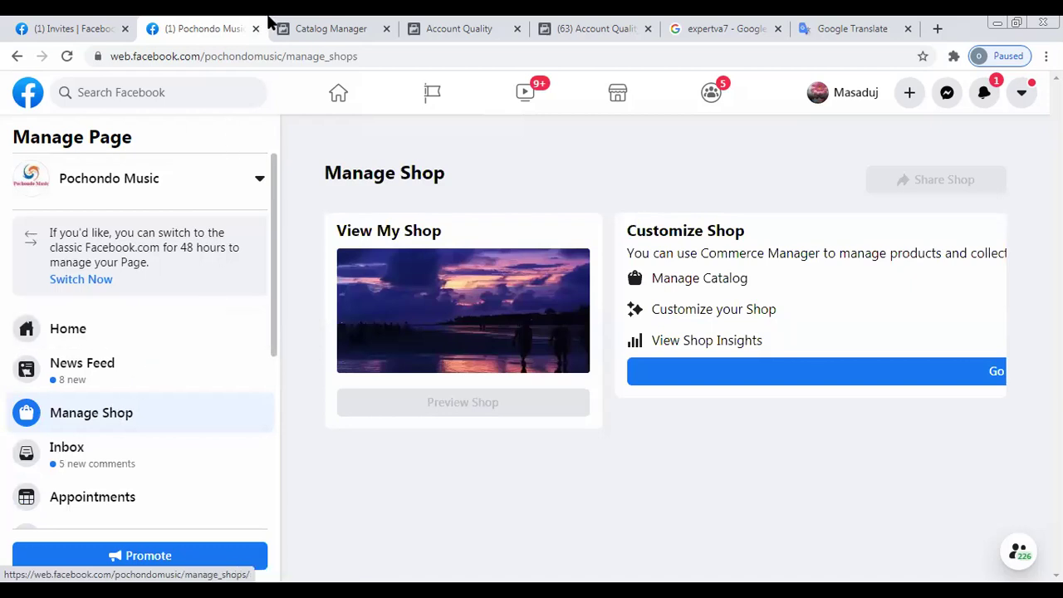
click(302, 22)
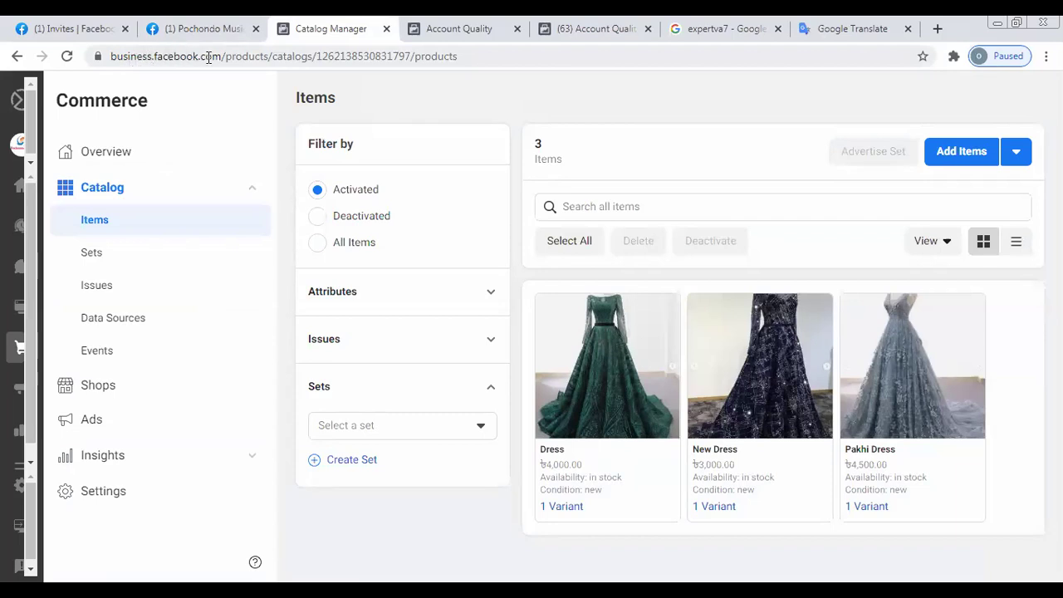
drag(222, 56, 148, 83)
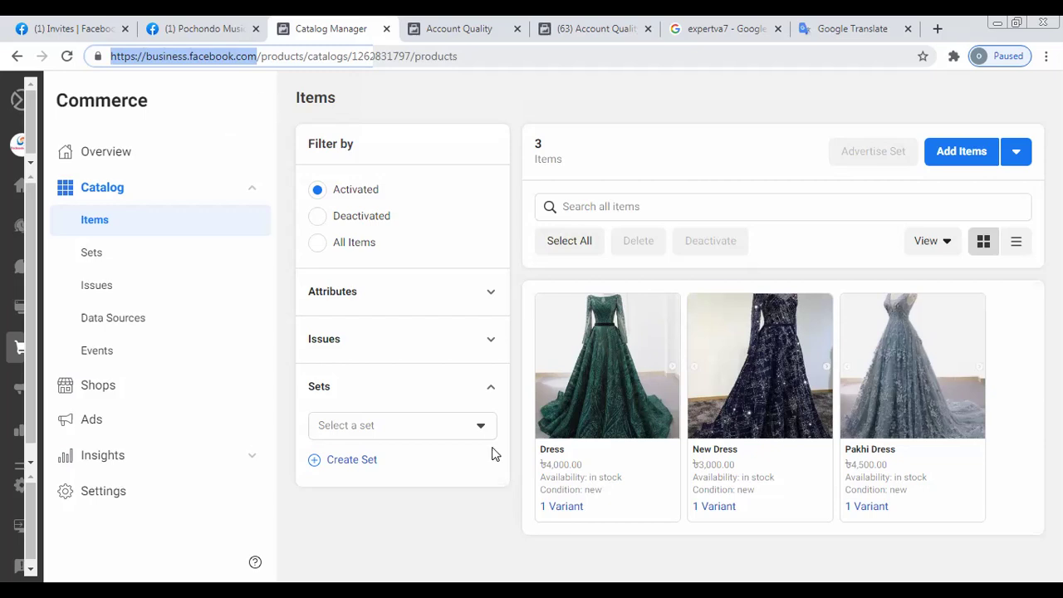
Open the Dress item in the catalog and examine its details, media, channels and variants
click(626, 486)
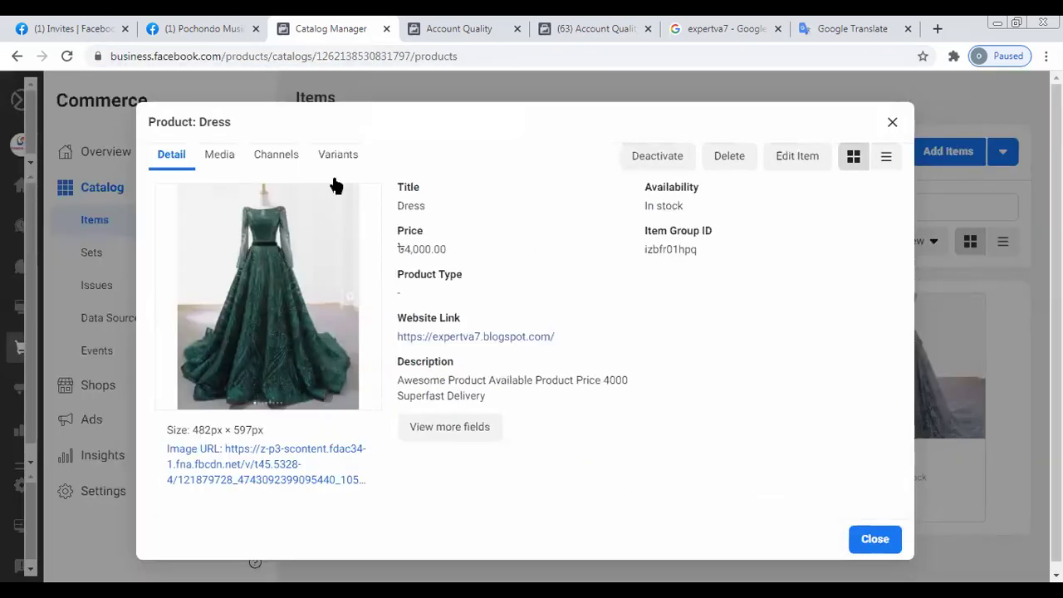
click(224, 158)
click(281, 162)
click(332, 162)
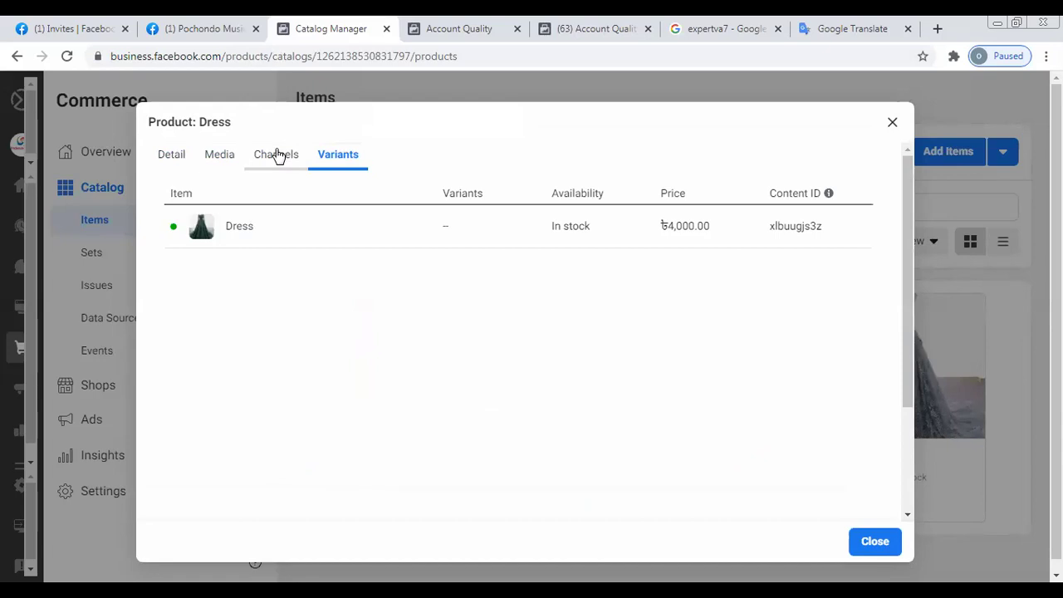
click(278, 156)
click(209, 156)
click(181, 159)
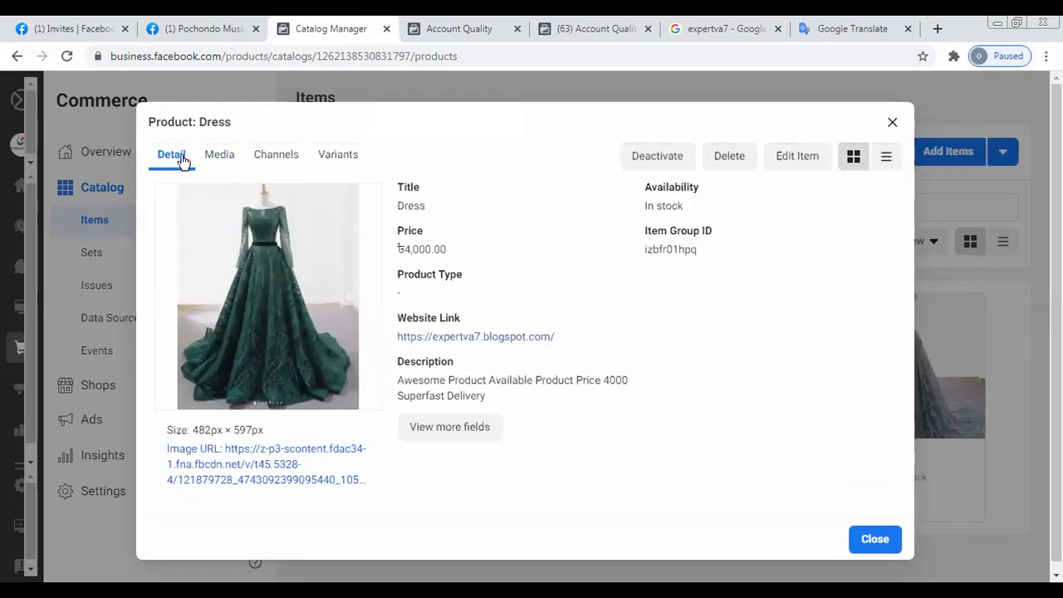
mouse_move(280, 276)
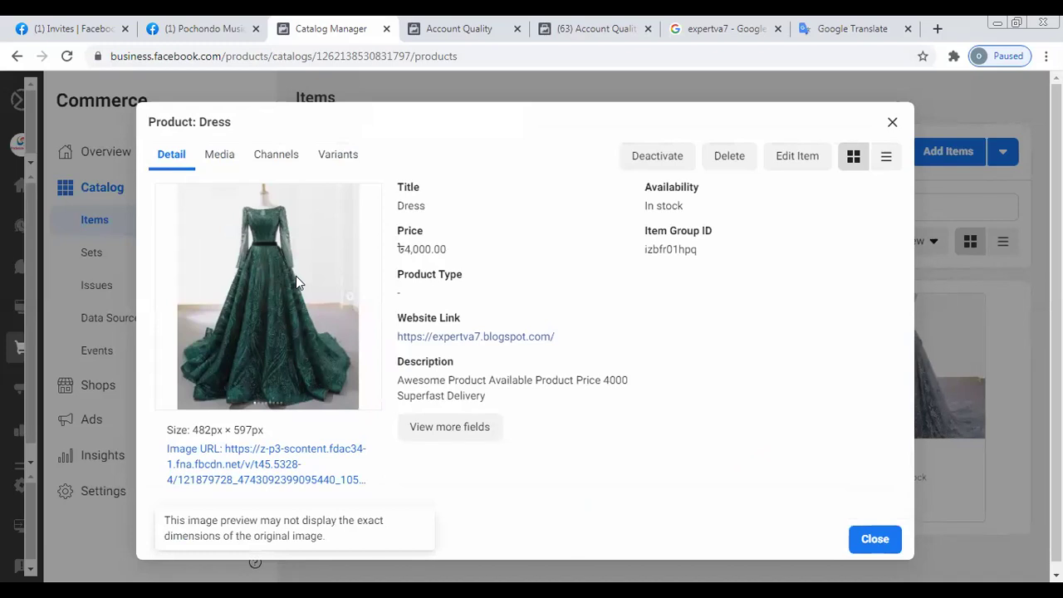
click(893, 126)
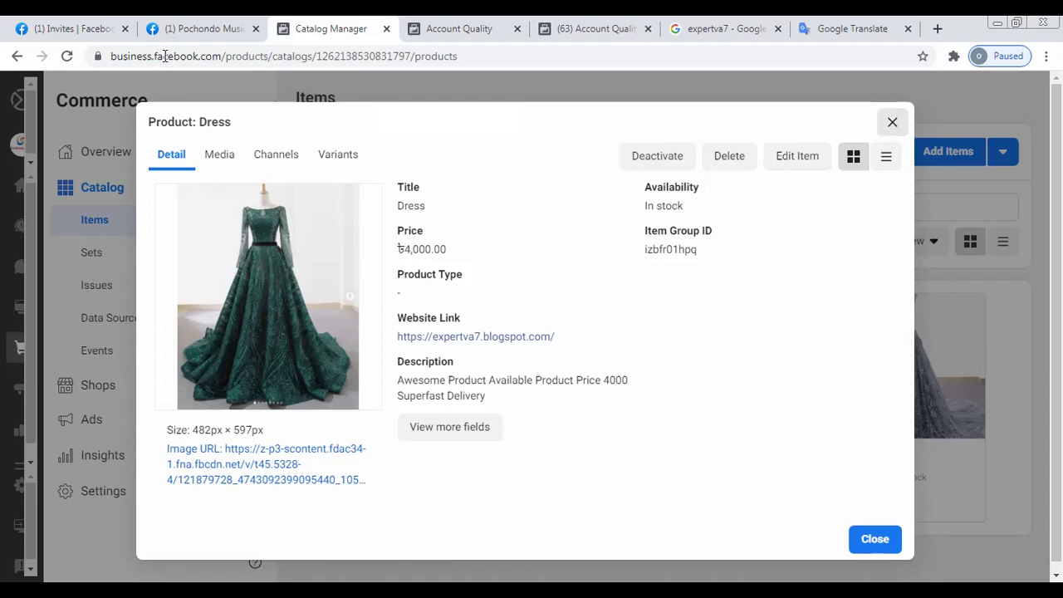